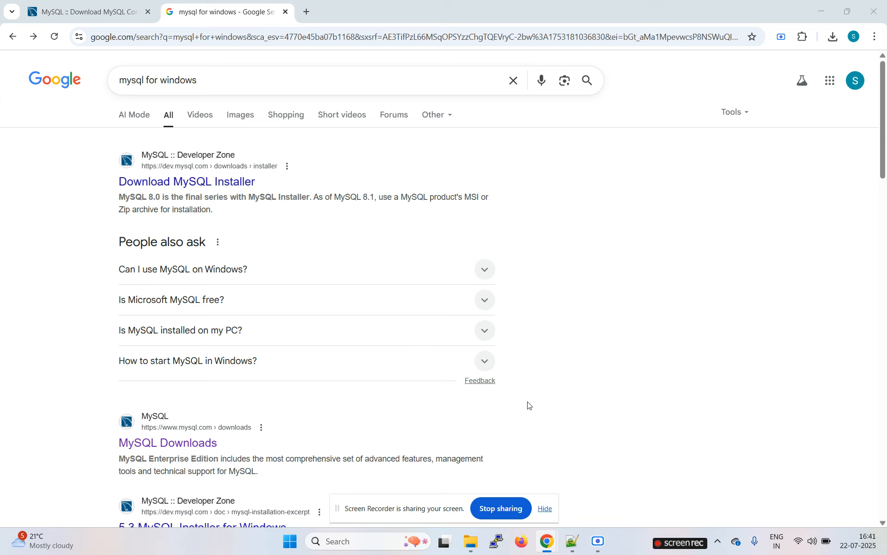
Hide the screen-sharing notice and open the MySQL Downloads search result in a new tab.
{"action": "left_click", "coordinate": [547, 509]}
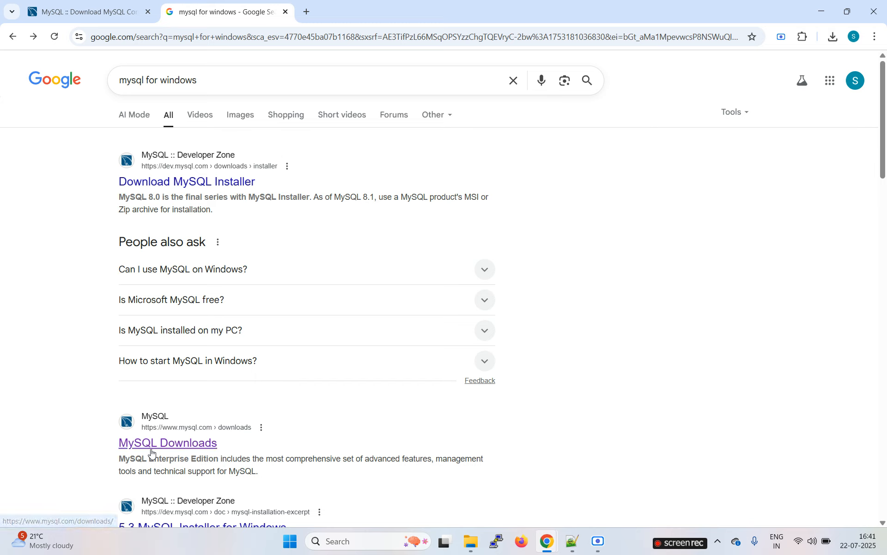
{"action": "middle_click", "coordinate": [181, 447]}
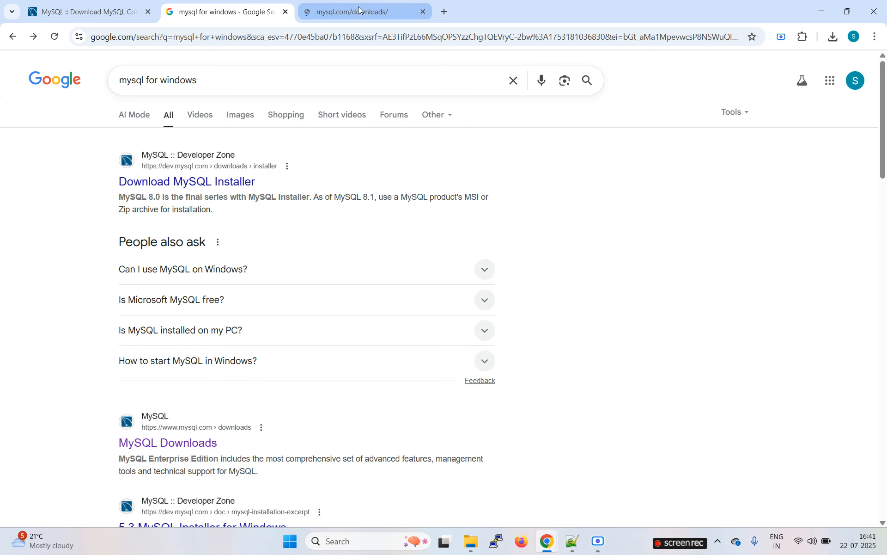
Go from the MySQL Community (GPL) Downloads page to the Community Server download page.
{"action": "left_click", "coordinate": [358, 7]}
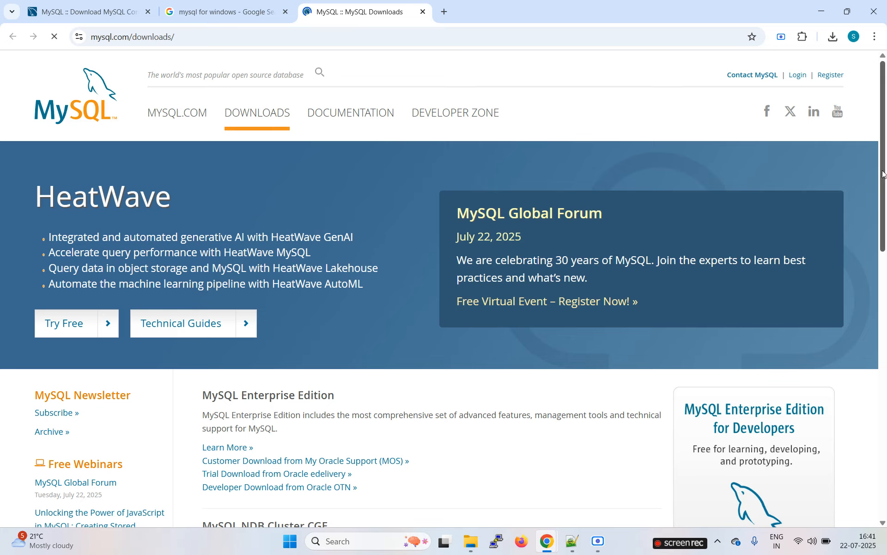
{"action": "scroll", "coordinate": [882, 176], "scroll_direction": "down", "scroll_amount": 8}
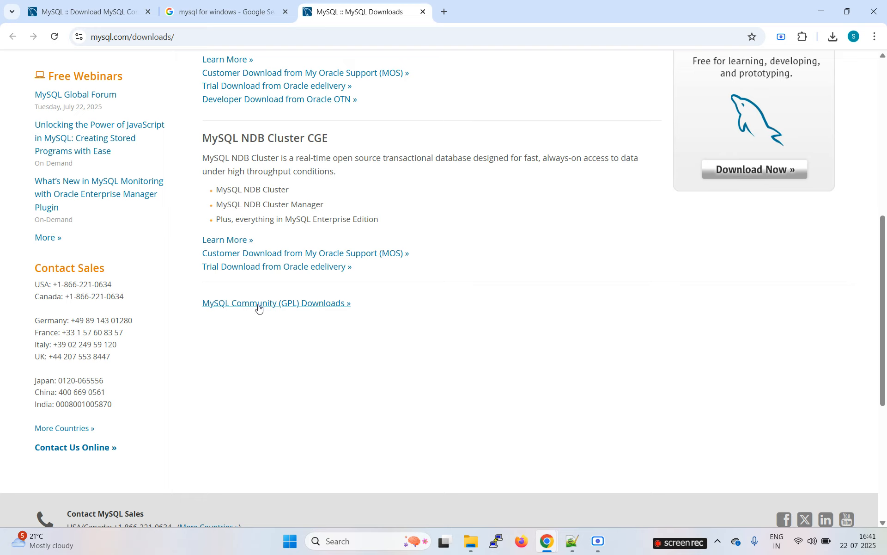
{"action": "left_click", "coordinate": [321, 304]}
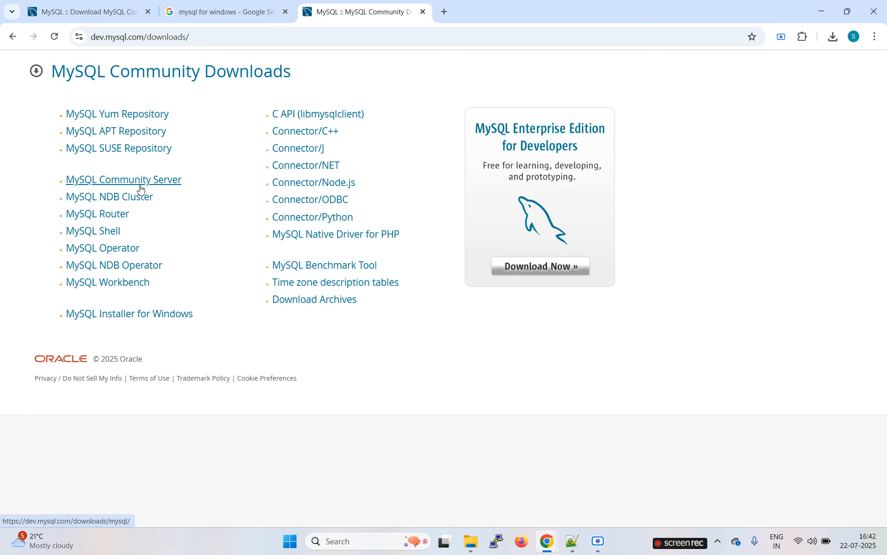
{"action": "left_click", "coordinate": [170, 183]}
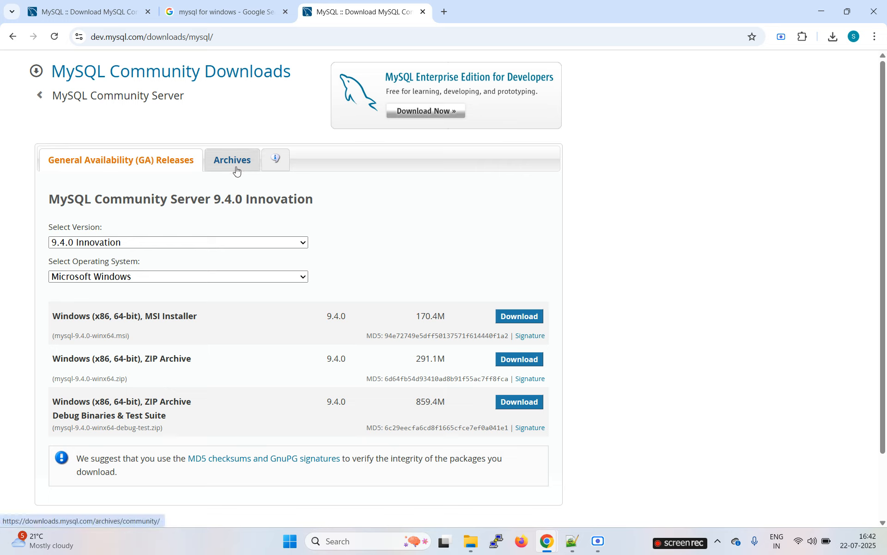
Check the offered Community Server versions, then switch to the archived versions.
{"action": "left_click", "coordinate": [234, 242]}
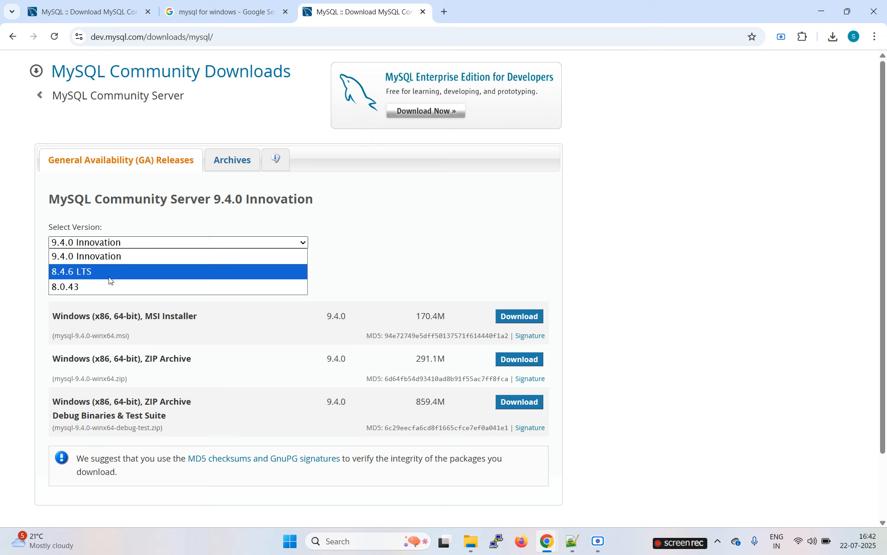
{"action": "left_click", "coordinate": [238, 165]}
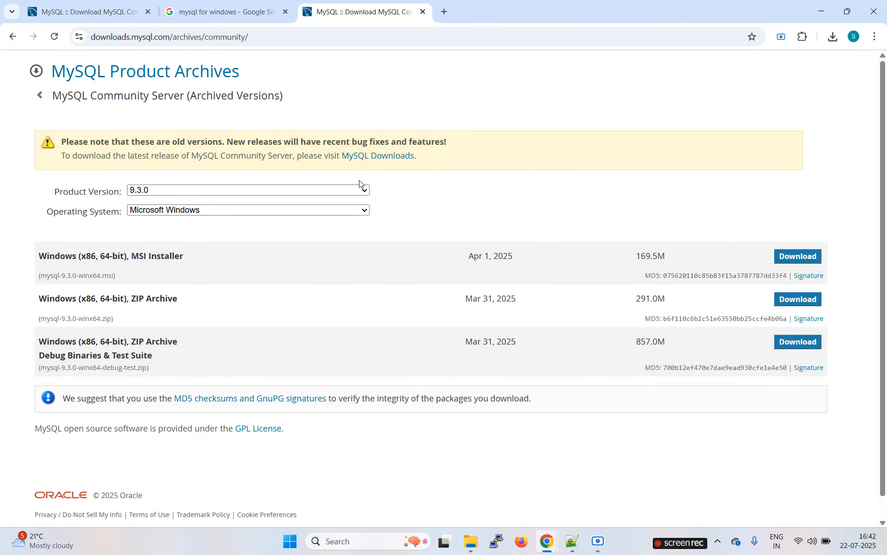
Choose Product Version 8.4.5 to list its Windows MSI and ZIP downloads.
{"action": "left_click", "coordinate": [365, 190]}
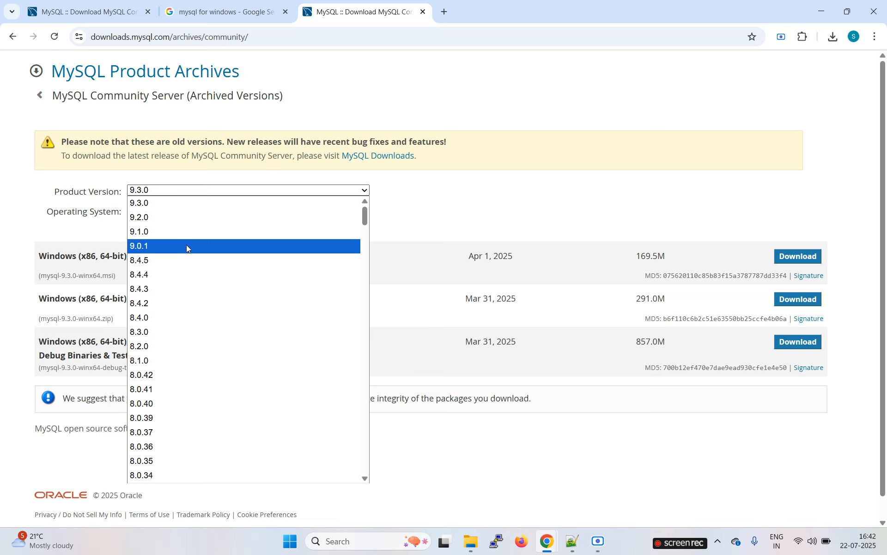
{"action": "left_click", "coordinate": [168, 260]}
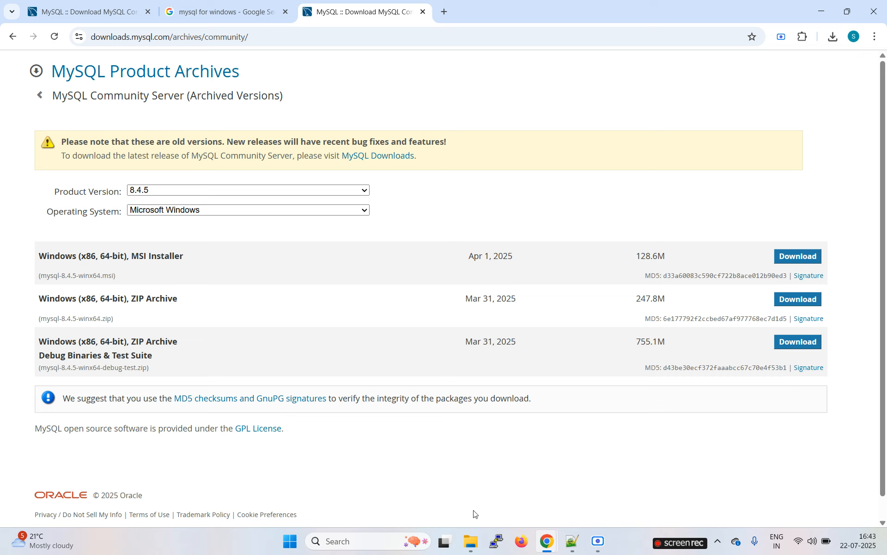
Run the mysql-8.4.5-winx64 installer from the Downloads folder.
{"action": "mouse_move", "coordinate": [472, 547]}
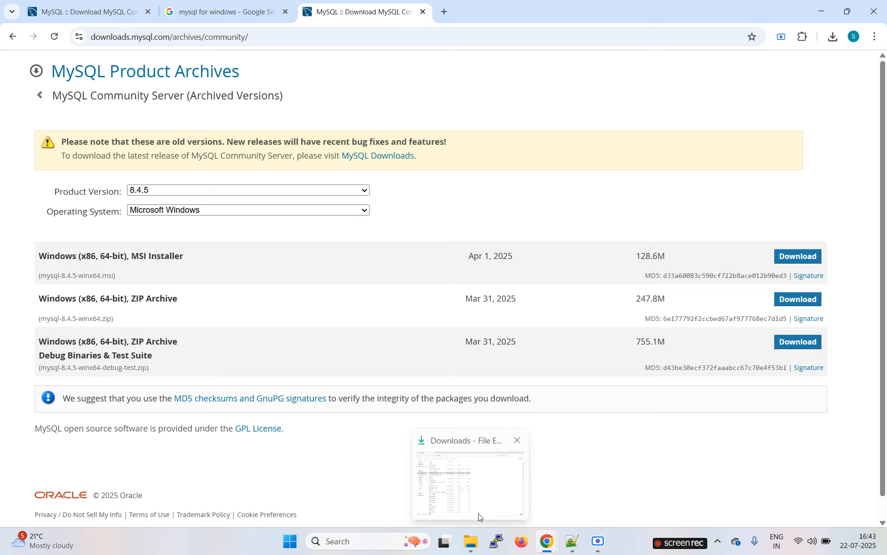
{"action": "left_click", "coordinate": [472, 547]}
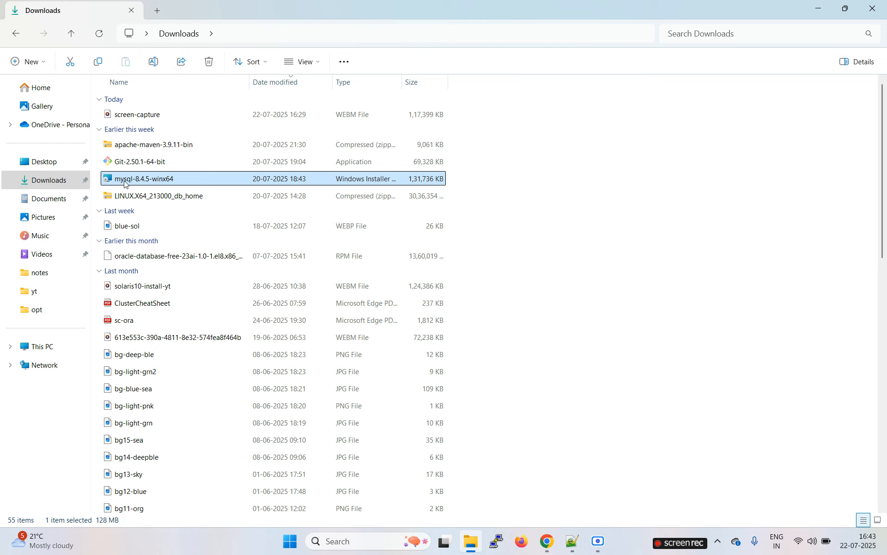
{"action": "mouse_move", "coordinate": [144, 183]}
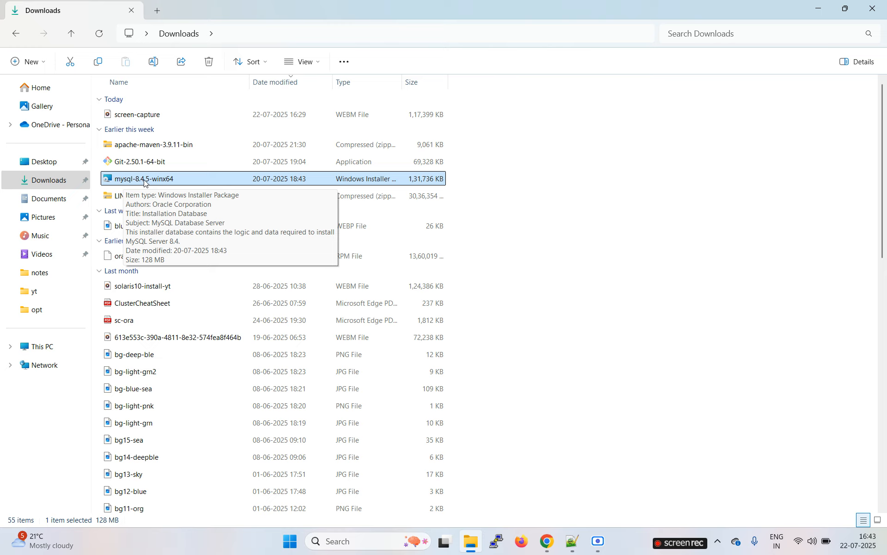
{"action": "double_click", "coordinate": [170, 181]}
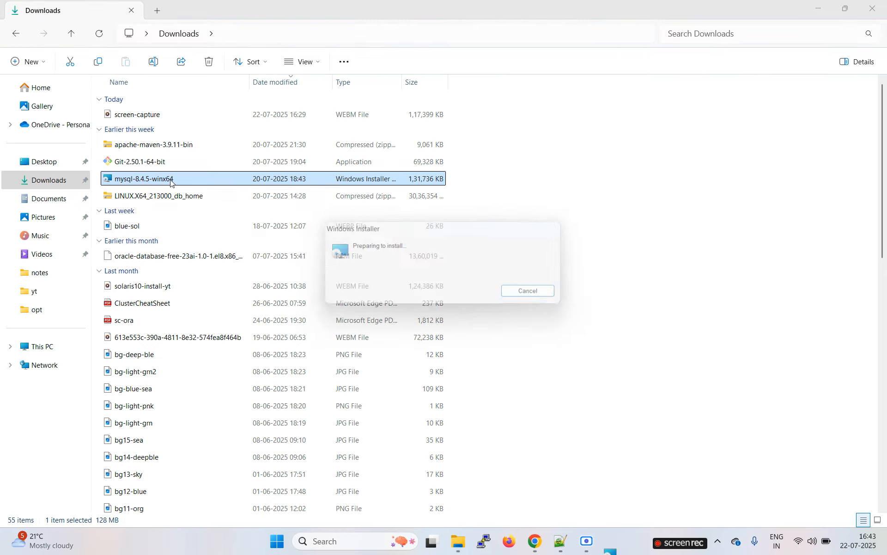
{"action": "left_click", "coordinate": [545, 353]}
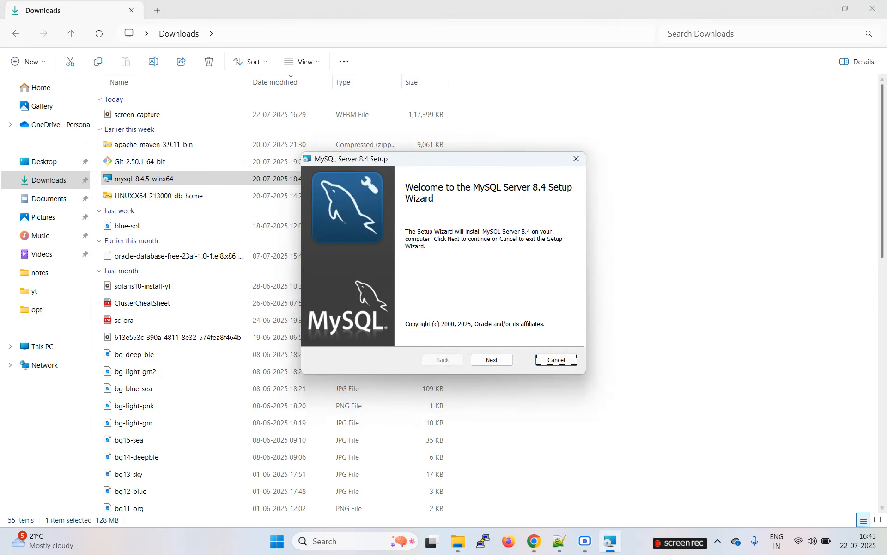
Accept the MySQL license agreement and choose the Custom setup type.
{"action": "left_click", "coordinate": [819, 8]}
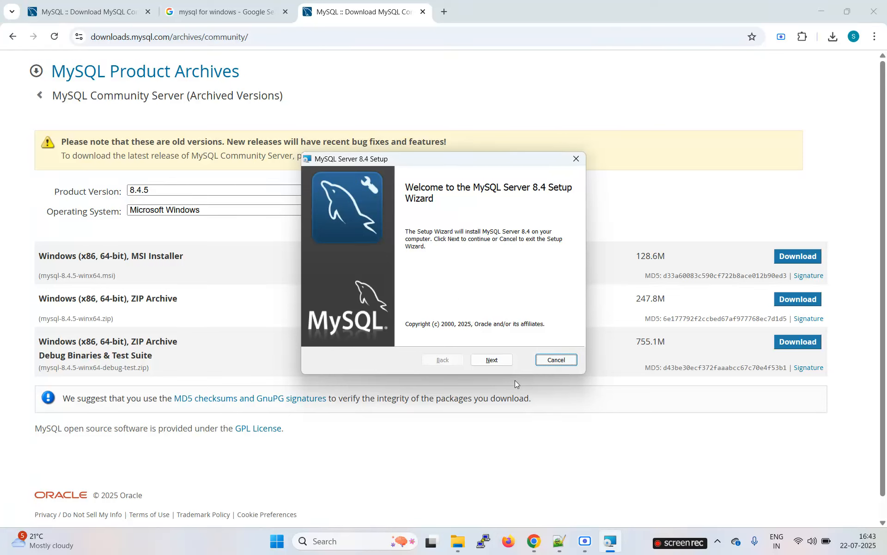
{"action": "left_click", "coordinate": [492, 360]}
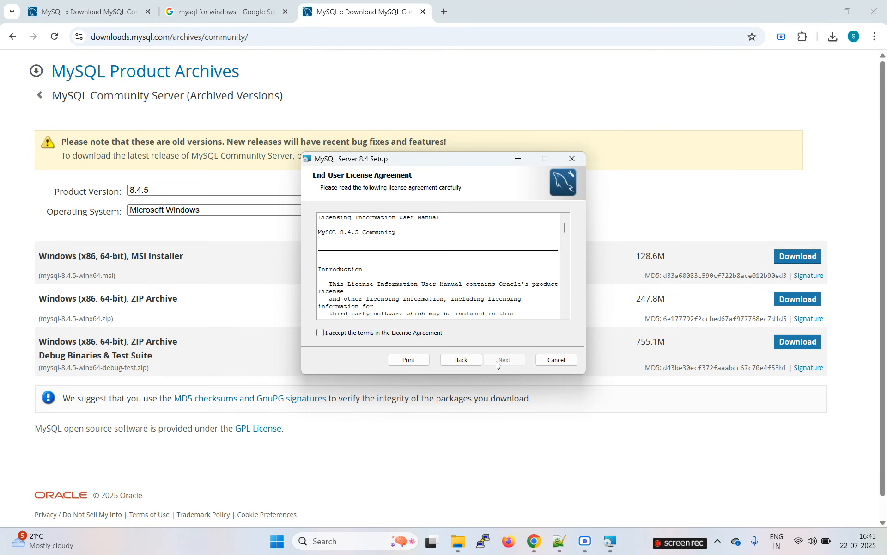
{"action": "left_click", "coordinate": [374, 335]}
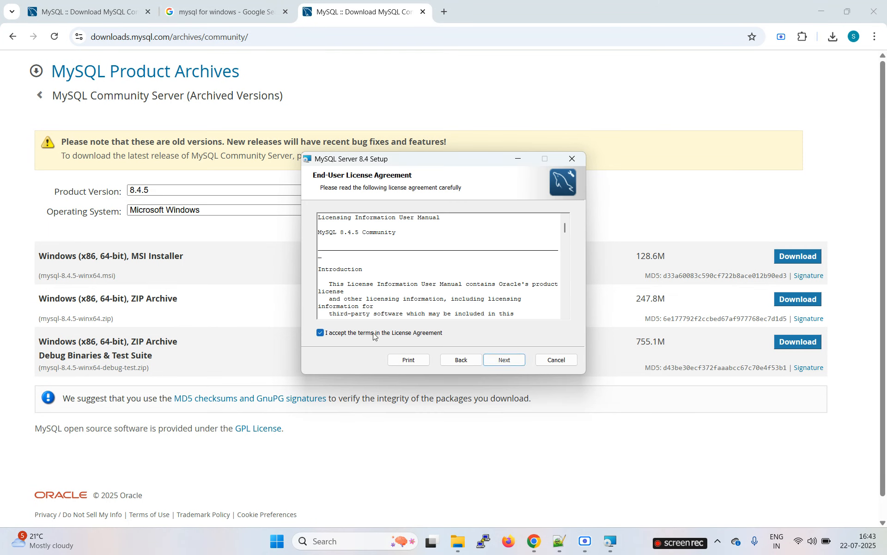
{"action": "left_click", "coordinate": [503, 362]}
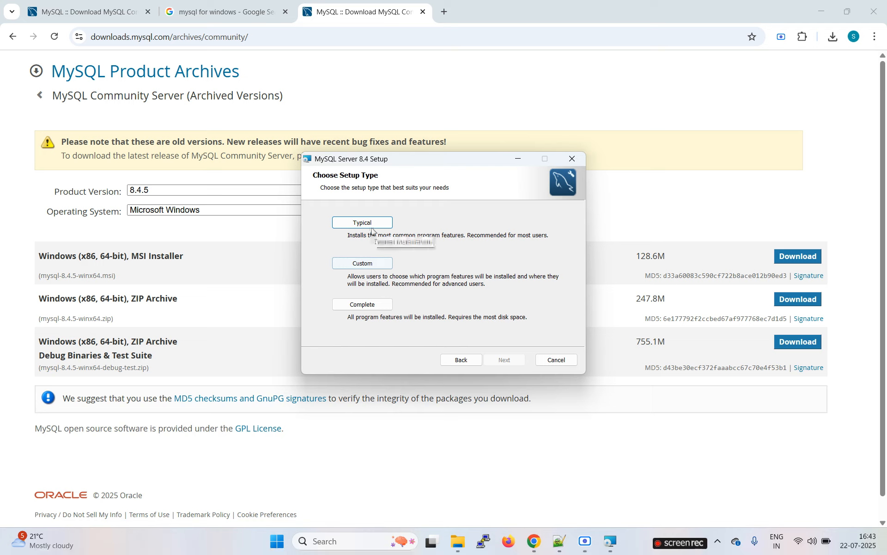
{"action": "left_click", "coordinate": [376, 265]}
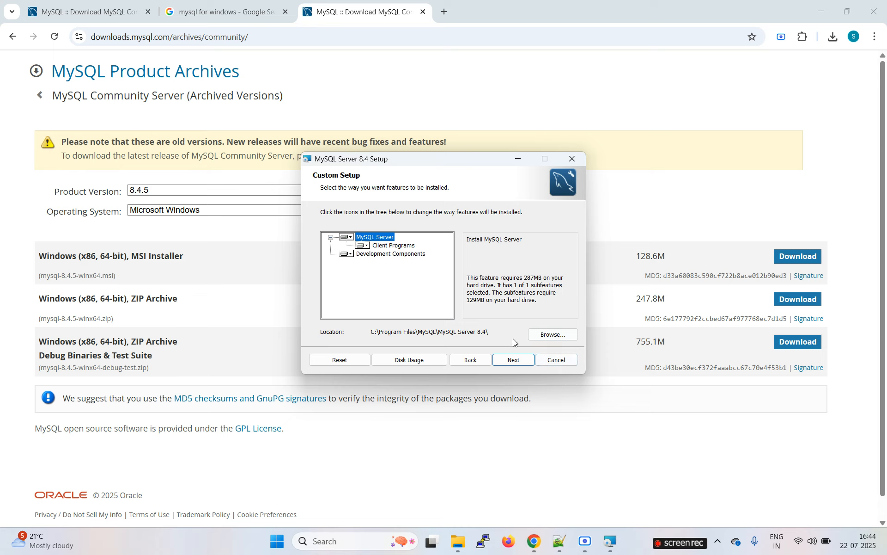
Change the install location to D:\opt\mysql84\ and continue to the Ready to install page.
{"action": "left_click", "coordinate": [552, 334]}
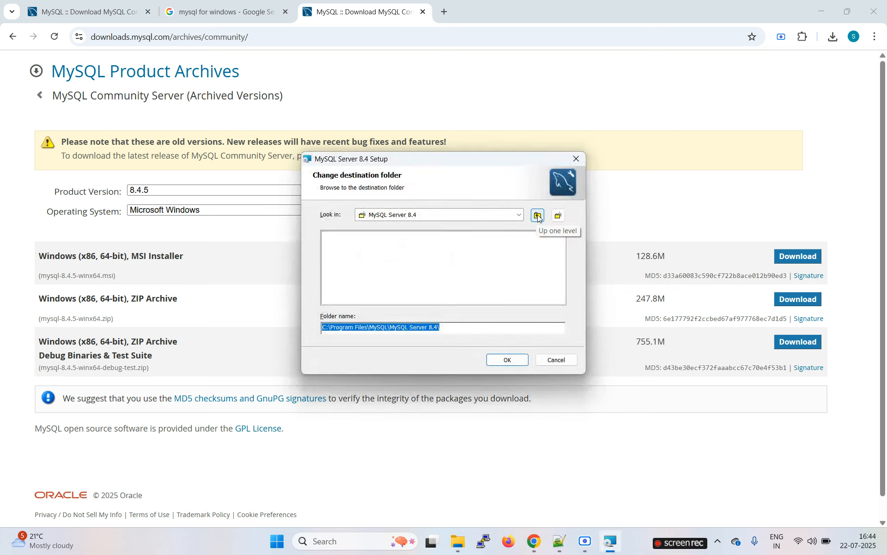
{"action": "left_click", "coordinate": [538, 216]}
{"action": "left_click", "coordinate": [538, 215]}
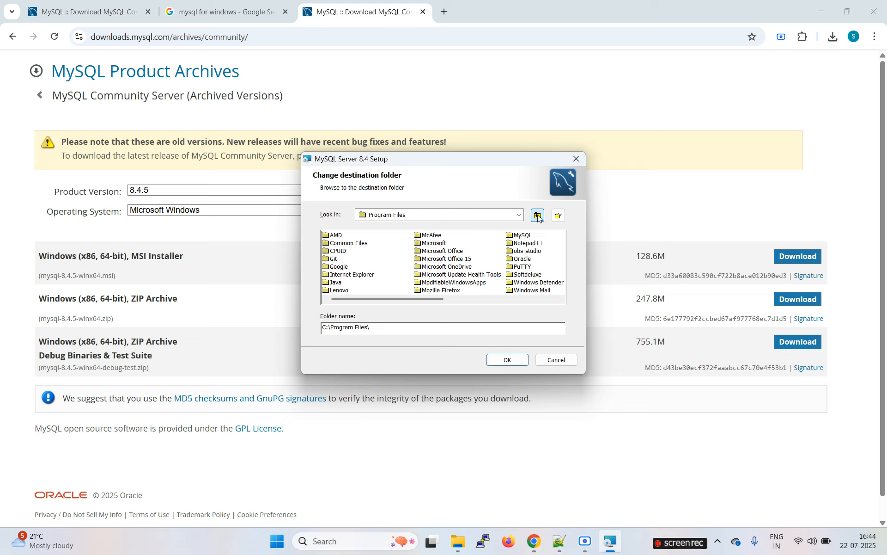
{"action": "left_click", "coordinate": [538, 216]}
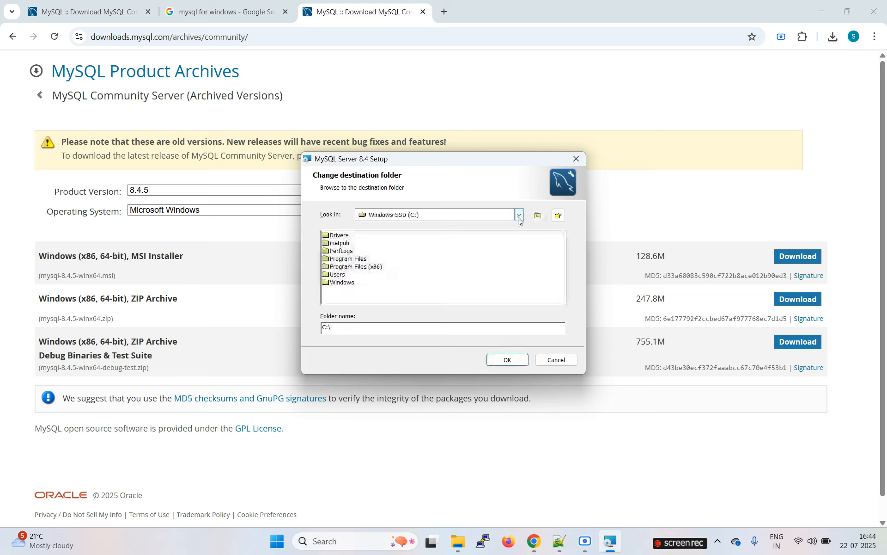
{"action": "left_click", "coordinate": [520, 215]}
{"action": "left_click", "coordinate": [439, 235]}
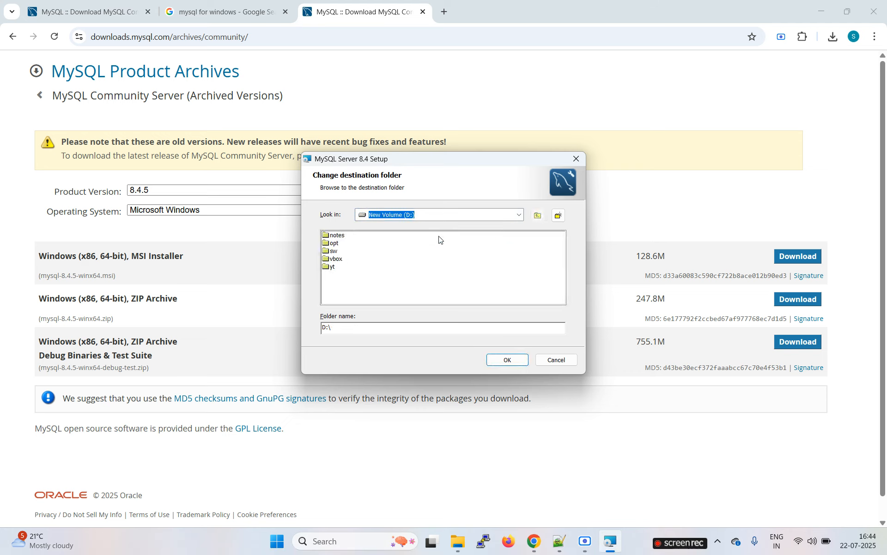
{"action": "double_click", "coordinate": [329, 242]}
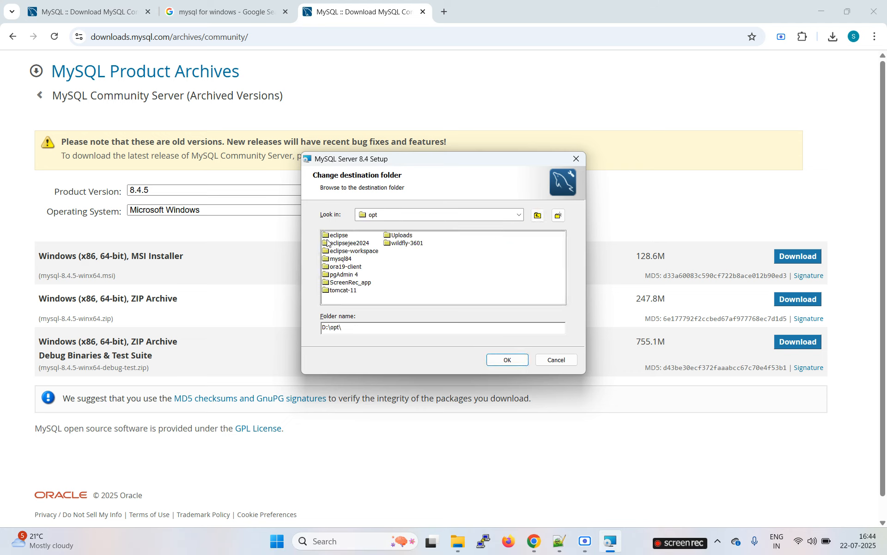
{"action": "double_click", "coordinate": [341, 259]}
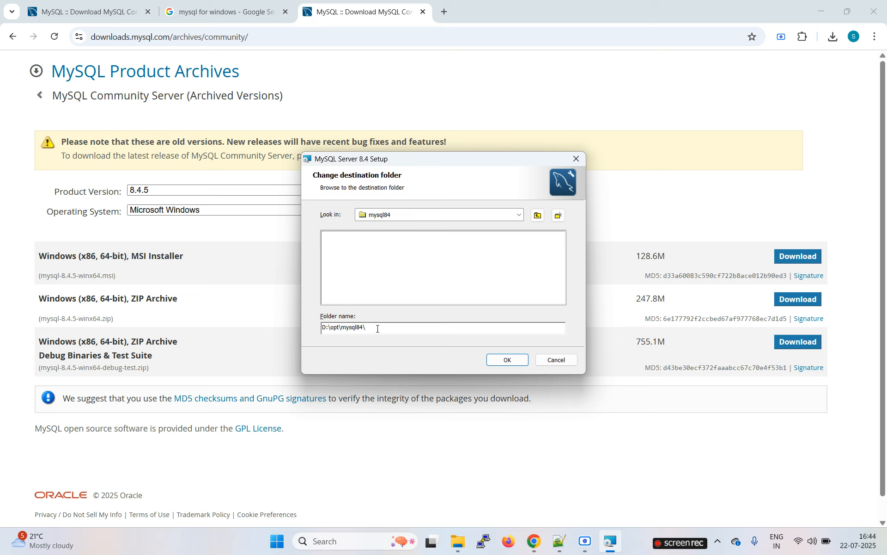
{"action": "left_click_drag", "start_coordinate": [365, 329], "coordinate": [309, 324]}
{"action": "left_click", "coordinate": [514, 363]}
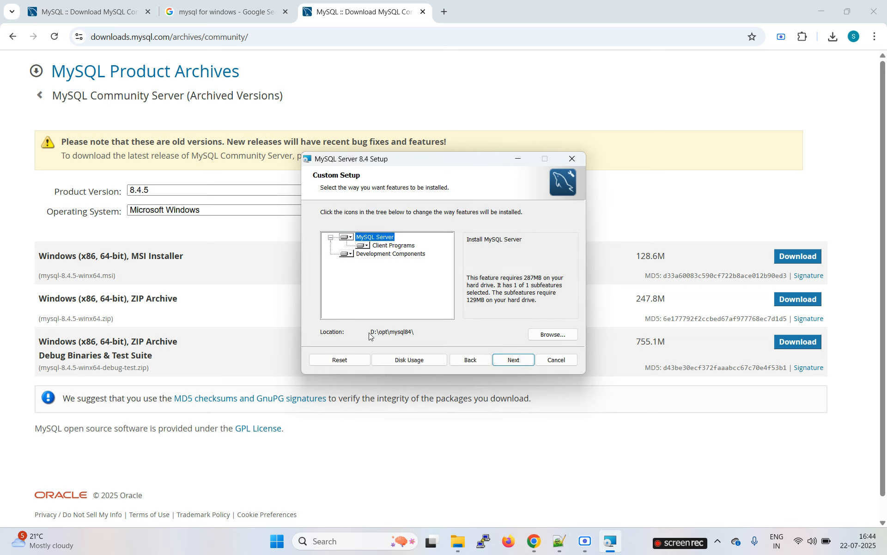
{"action": "left_click", "coordinate": [522, 365]}
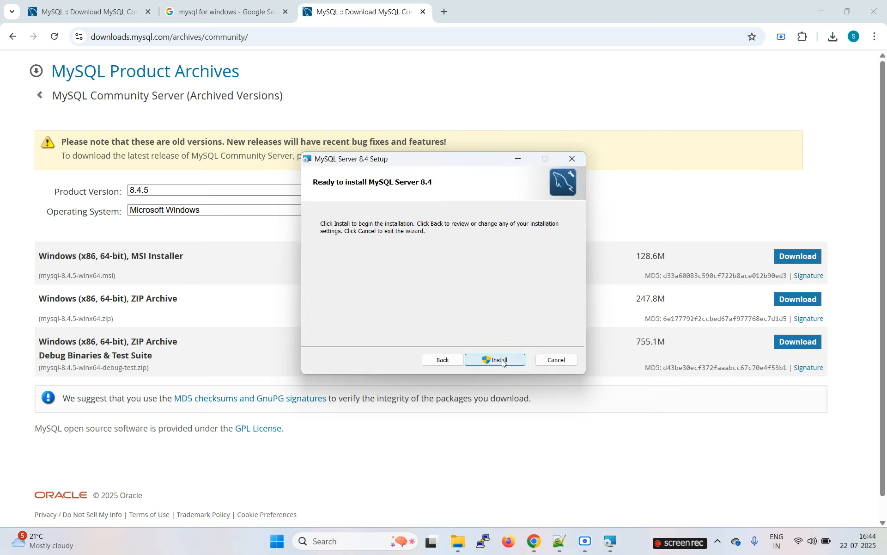
Install MySQL Server 8.4 and finish setup with Run MySQL Configurator checked.
{"action": "left_click", "coordinate": [502, 360]}
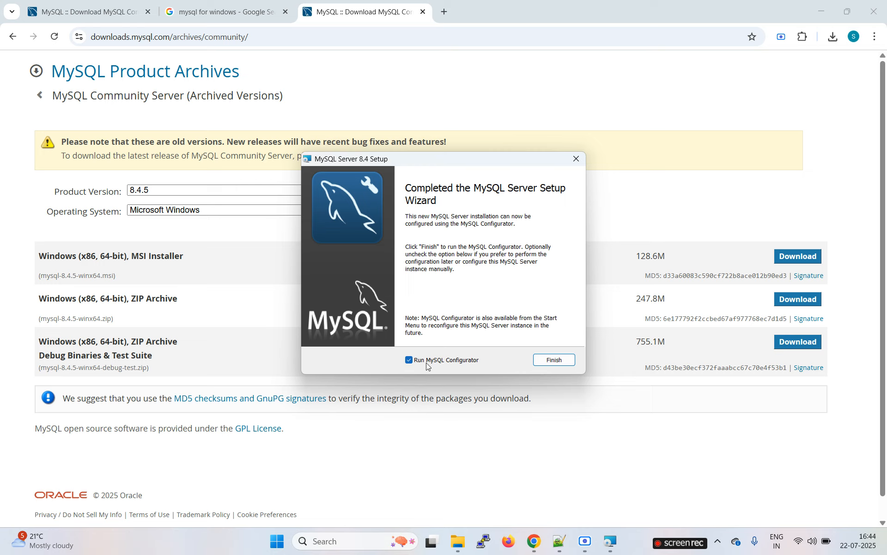
{"action": "left_click", "coordinate": [562, 360]}
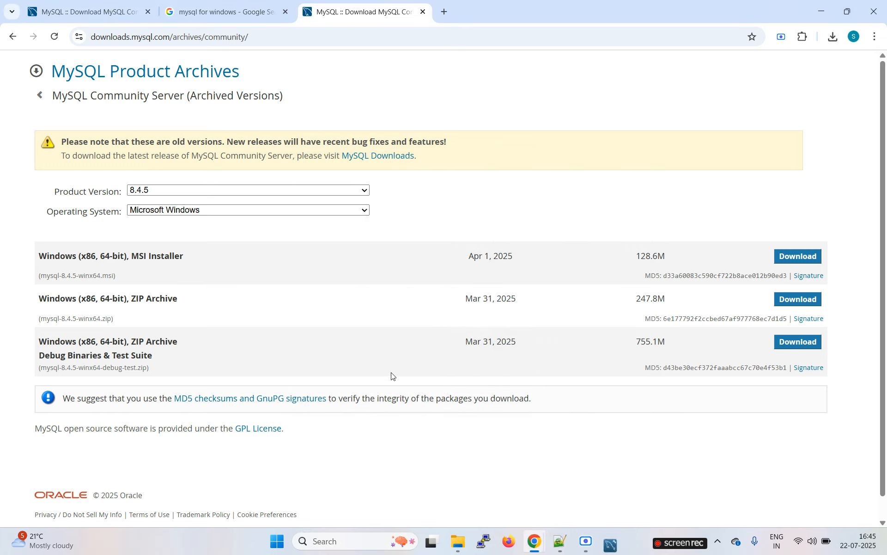
{"action": "mouse_move", "coordinate": [614, 546]}
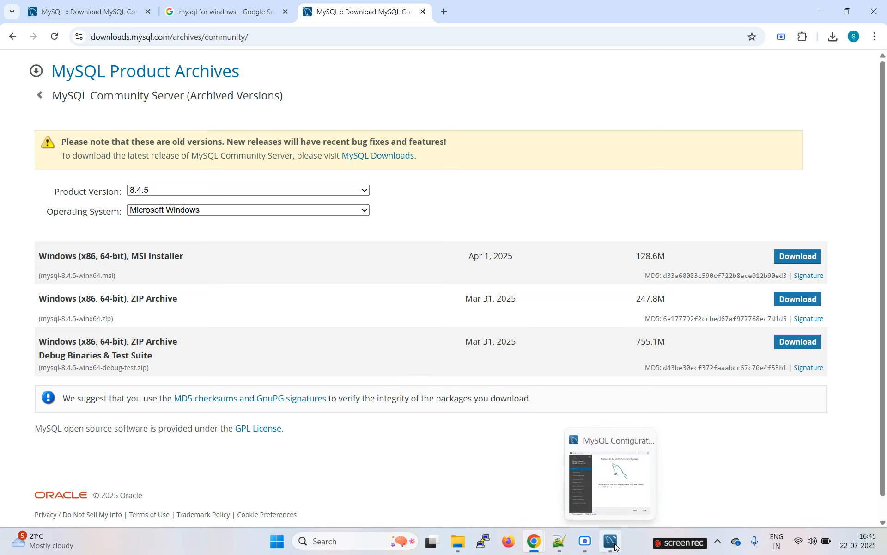
Advance the configurator to data directory settings and copy D:\opt\mysql84 from Notepad++.
{"action": "left_click", "coordinate": [610, 541]}
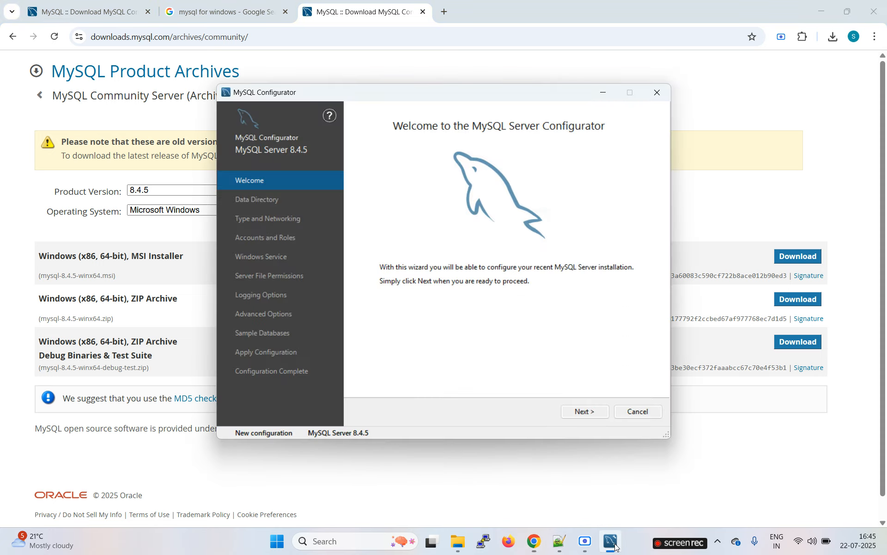
{"action": "left_click", "coordinate": [584, 412]}
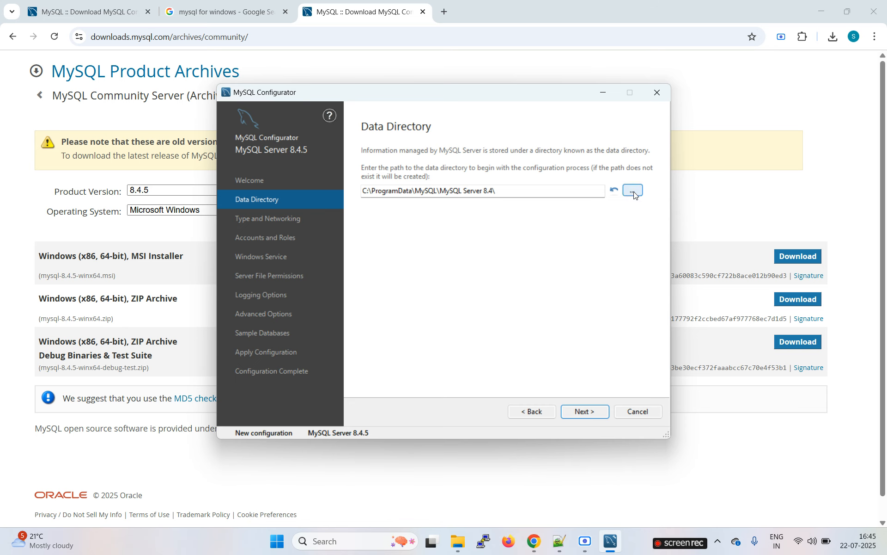
{"action": "mouse_move", "coordinate": [561, 539]}
{"action": "left_click", "coordinate": [527, 509]}
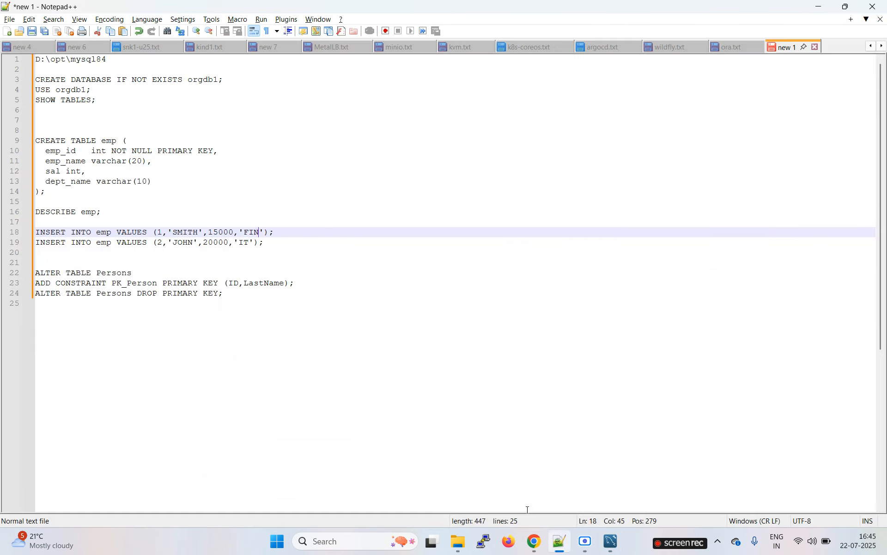
{"action": "left_click_drag", "start_coordinate": [122, 62], "coordinate": [14, 56]}
{"action": "key", "text": "alt+Tab"}
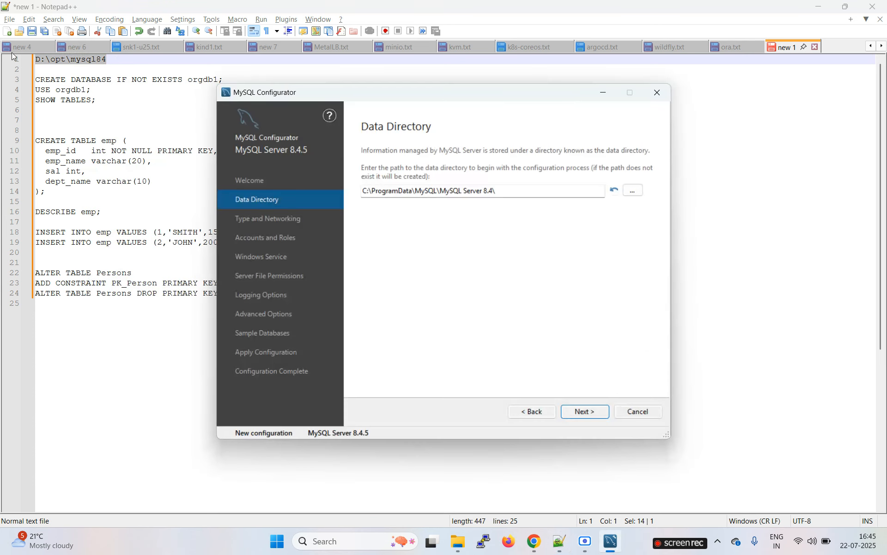
Replace the Data Directory field with D:\opt\mysql84\ by pasting the copied path.
{"action": "left_click", "coordinate": [633, 191]}
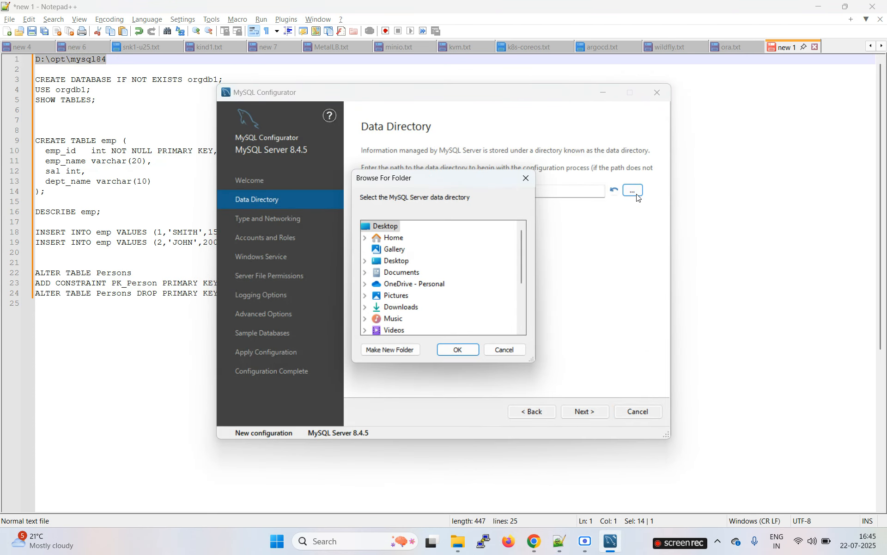
{"action": "left_click", "coordinate": [527, 180]}
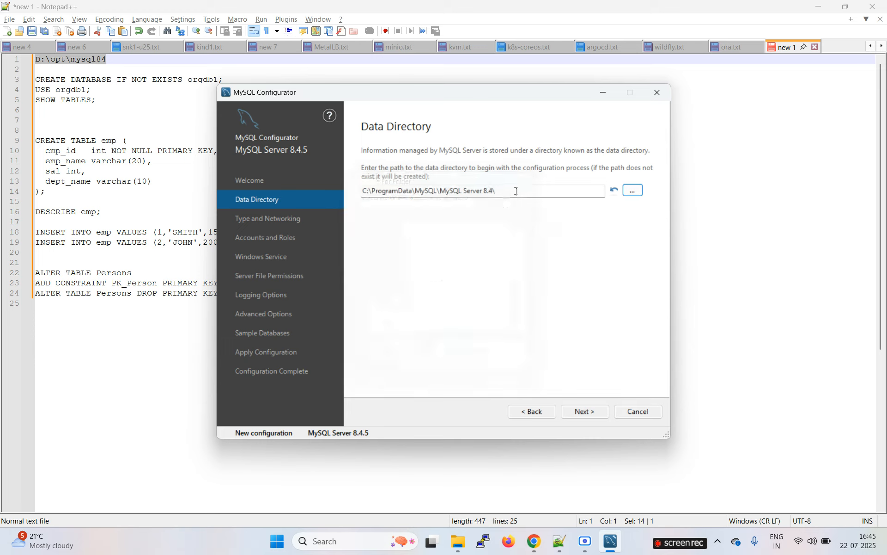
{"action": "left_click_drag", "start_coordinate": [518, 190], "coordinate": [352, 194]}
{"action": "type", "text": "D:\\opt\\mysql84"}
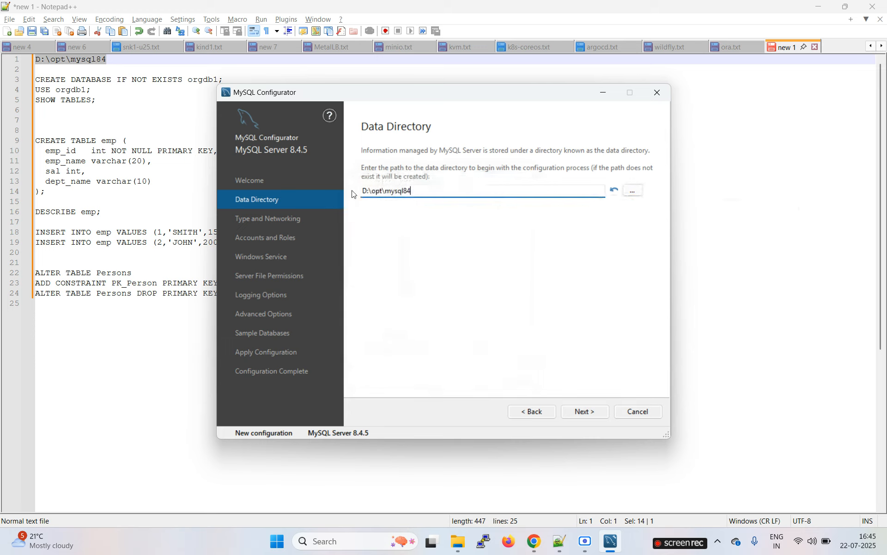
{"action": "type", "text": "\\"}
{"action": "mouse_move", "coordinate": [653, 194]}
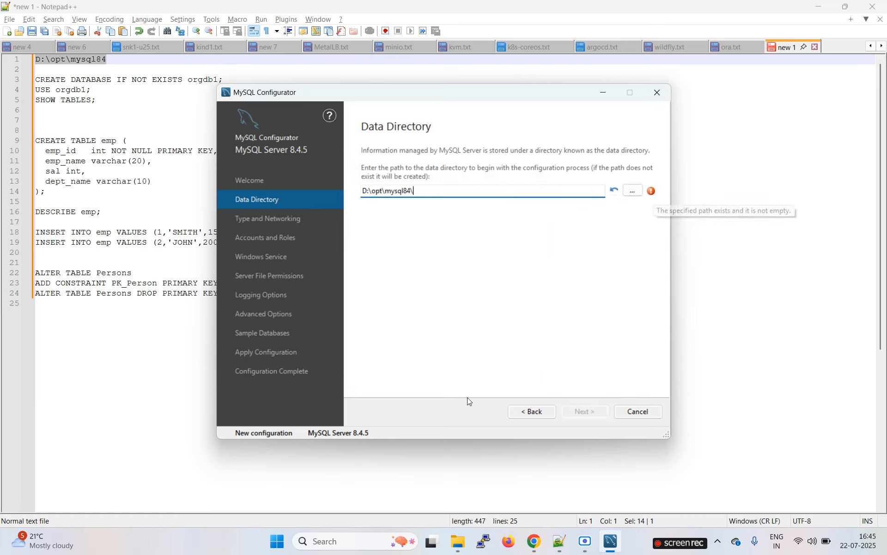
{"action": "left_click", "coordinate": [458, 550]}
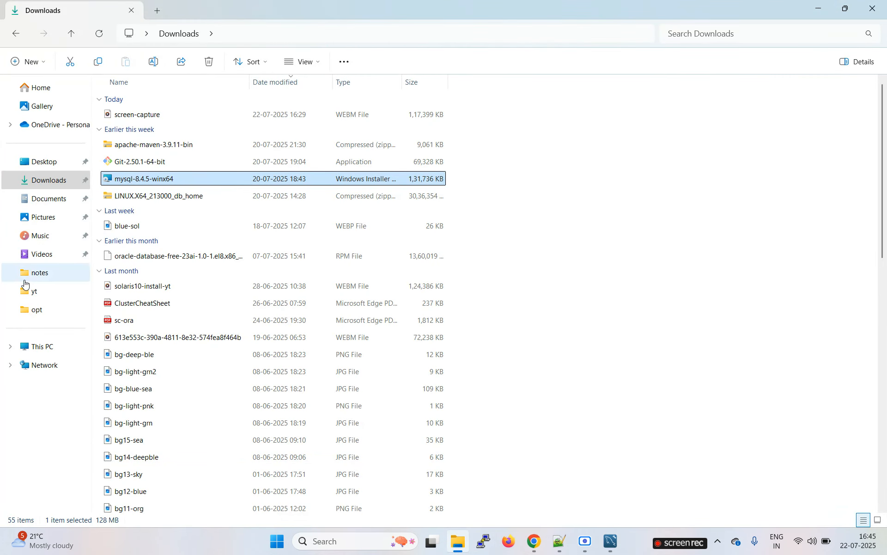
Set the configurator's data directory to D:\opt\mysql84 using the folder browser.
{"action": "left_click", "coordinate": [35, 310]}
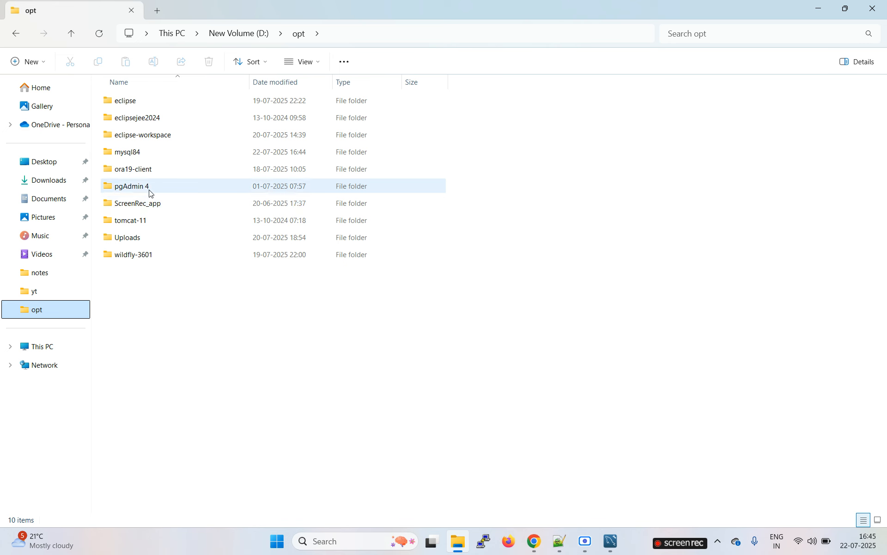
{"action": "key", "text": "alt+Tab"}
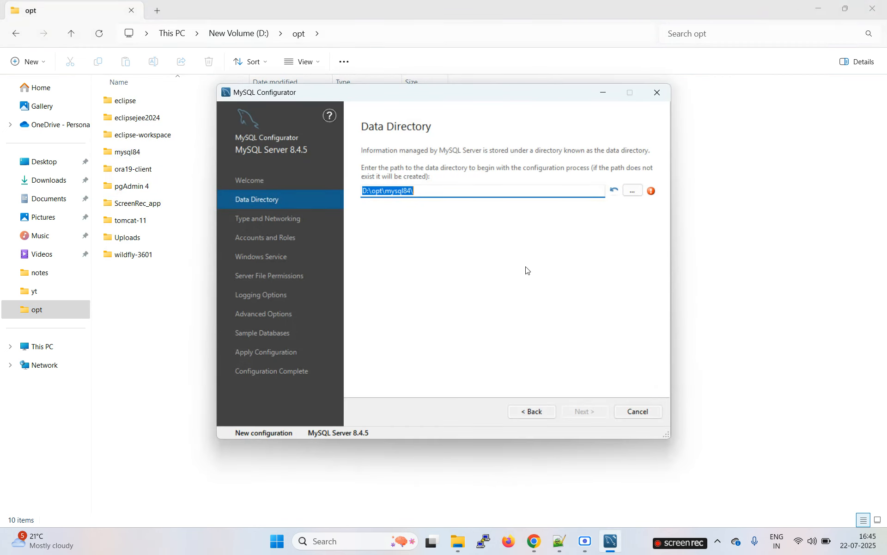
{"action": "left_click", "coordinate": [633, 193]}
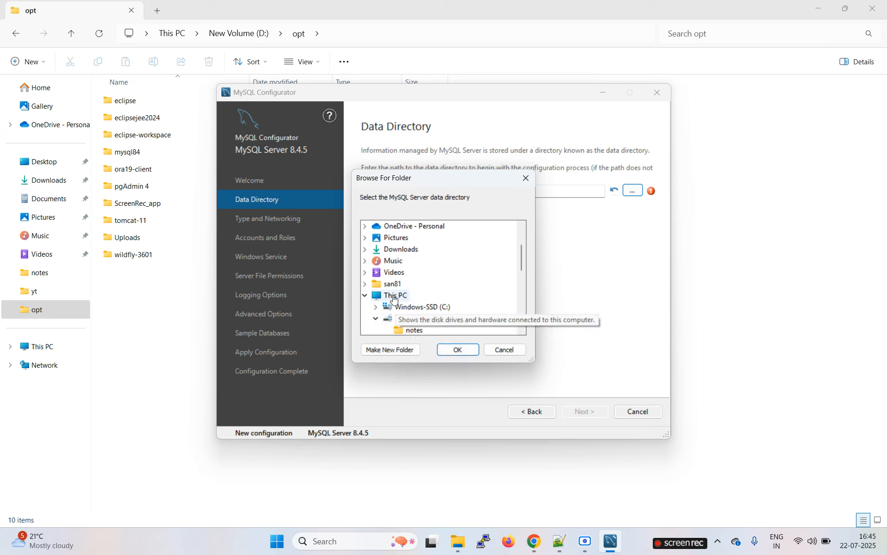
{"action": "left_click_drag", "start_coordinate": [522, 256], "coordinate": [523, 289]}
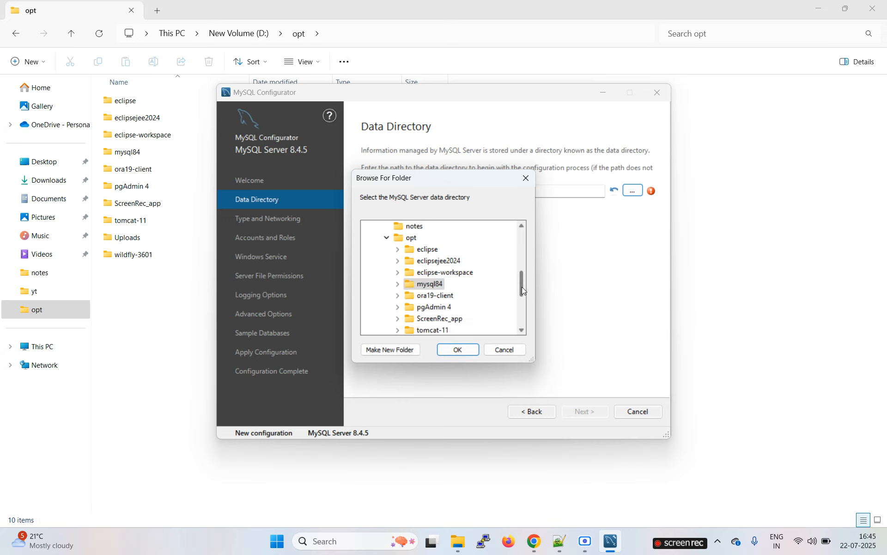
{"action": "double_click", "coordinate": [429, 284]}
{"action": "left_click", "coordinate": [465, 353]}
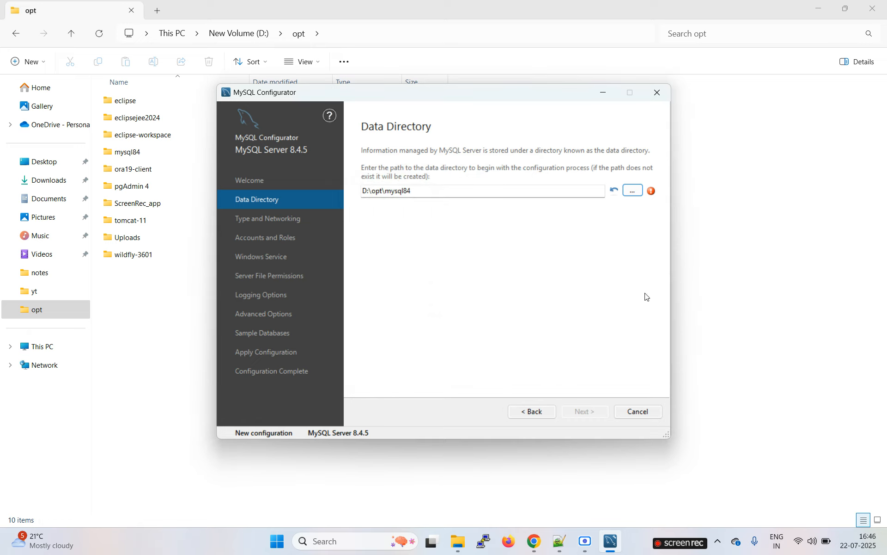
Open D:\opt\mysql84 in File Explorer to inspect its bin, docs, lib and share folders.
{"action": "key", "text": "alt+Tab"}
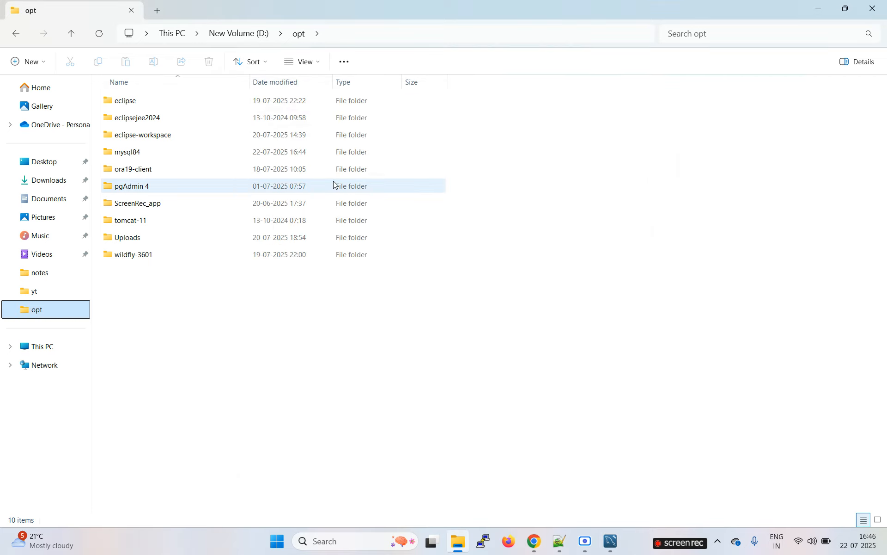
{"action": "double_click", "coordinate": [152, 153]}
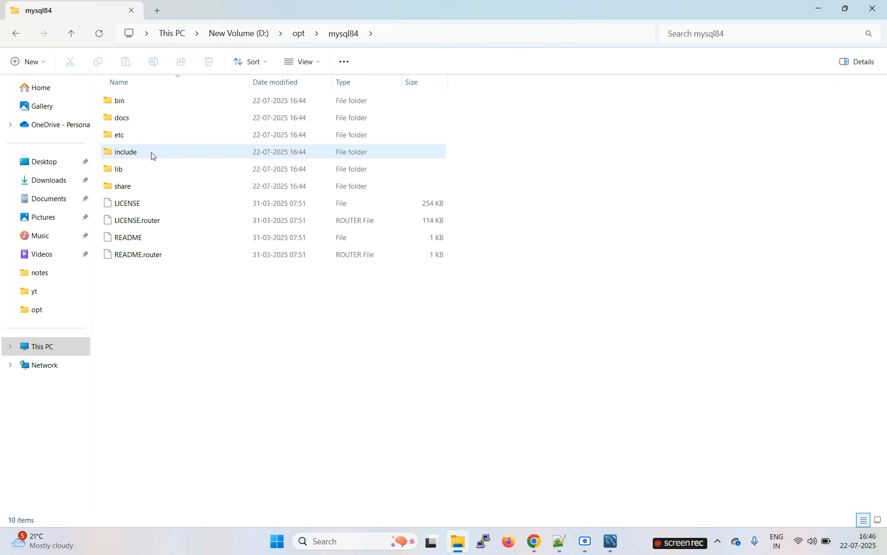
{"action": "key", "text": "alt+Tab"}
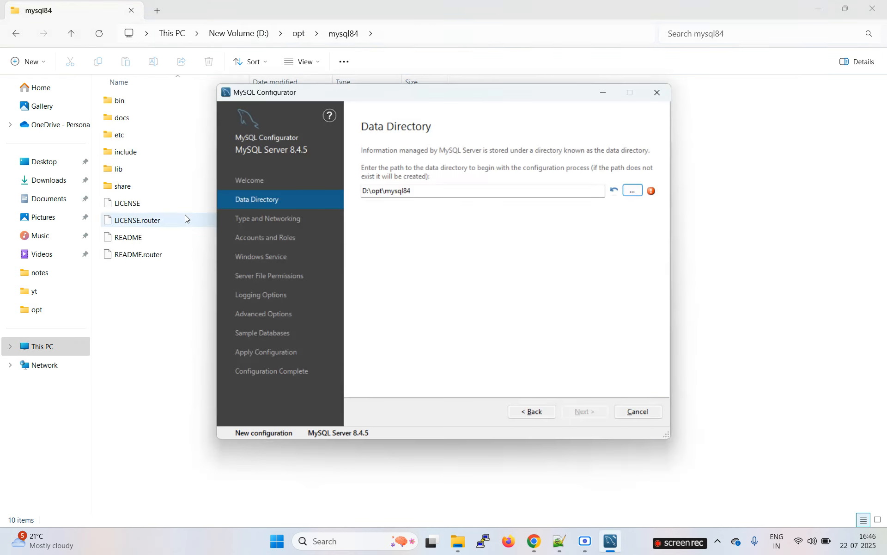
Browse to D:\opt\mysql84 and set it as the MySQL Server 8.4.5 data directory.
{"action": "left_click", "coordinate": [535, 415]}
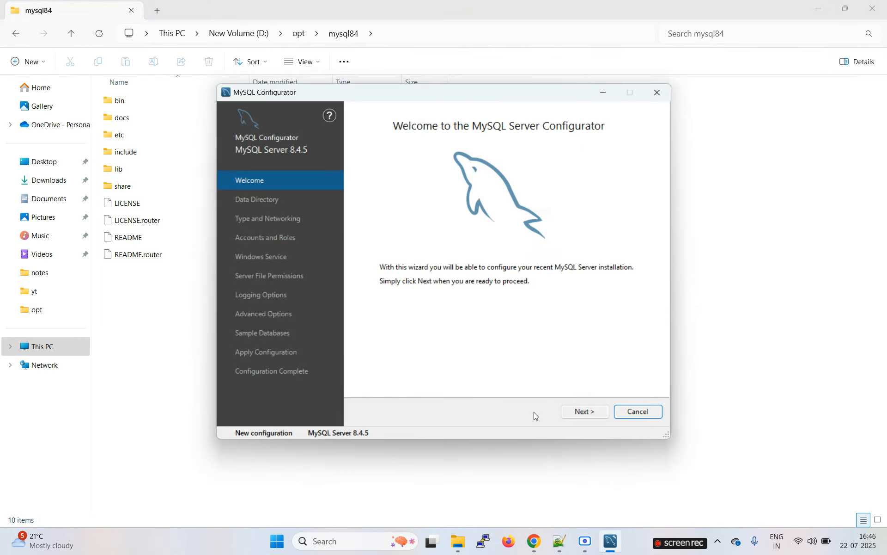
{"action": "left_click", "coordinate": [591, 415]}
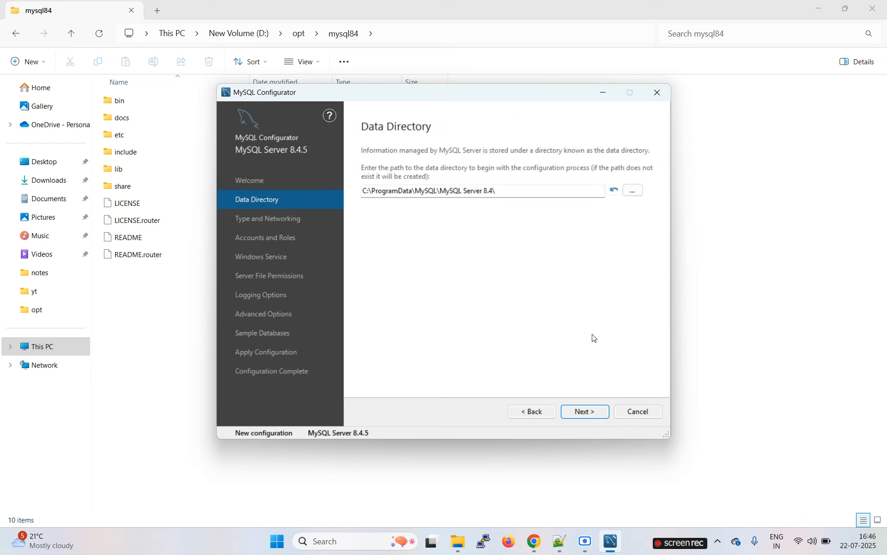
{"action": "left_click", "coordinate": [635, 192]}
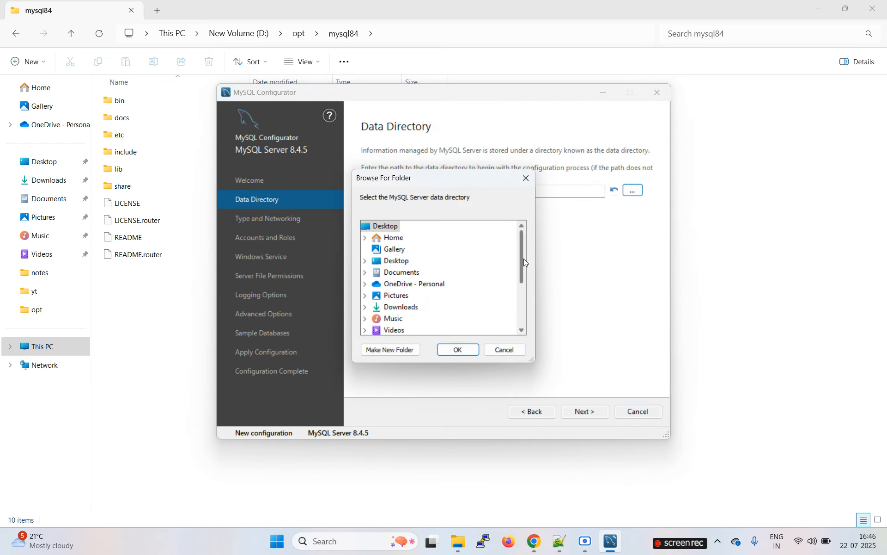
{"action": "left_click_drag", "start_coordinate": [524, 262], "coordinate": [516, 303]}
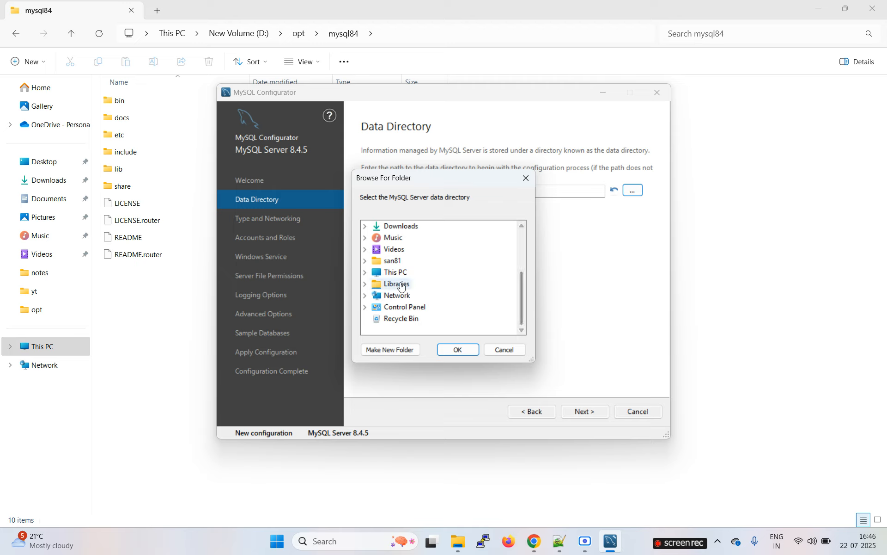
{"action": "left_click", "coordinate": [365, 272]}
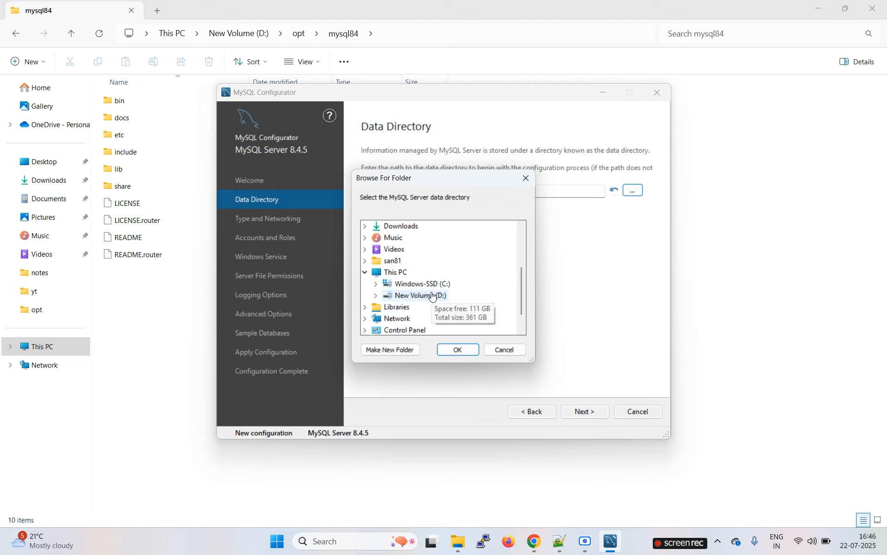
{"action": "double_click", "coordinate": [395, 307]}
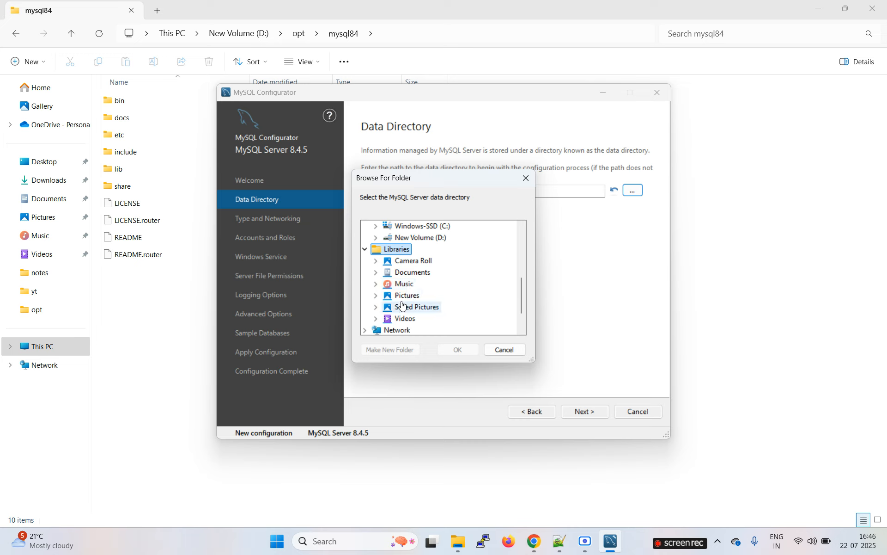
{"action": "left_click_drag", "start_coordinate": [522, 304], "coordinate": [522, 288]}
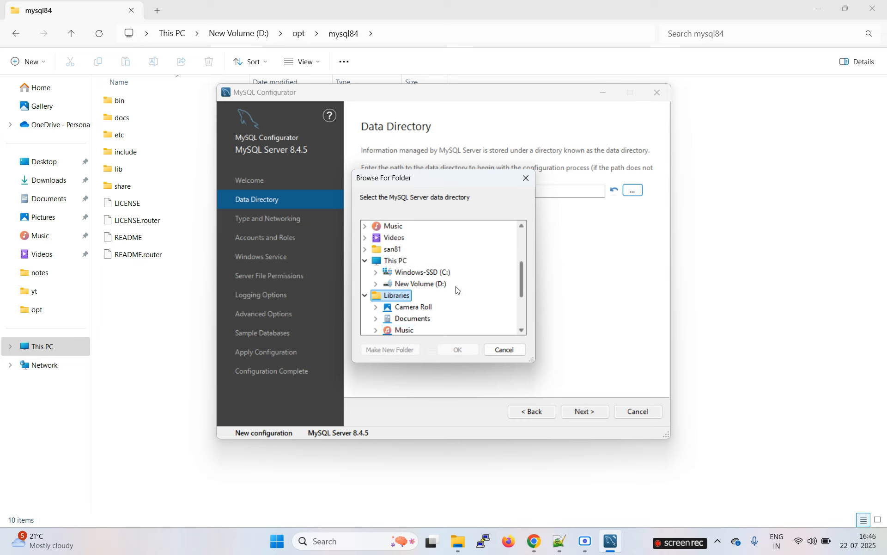
{"action": "double_click", "coordinate": [429, 287]}
{"action": "double_click", "coordinate": [411, 287]}
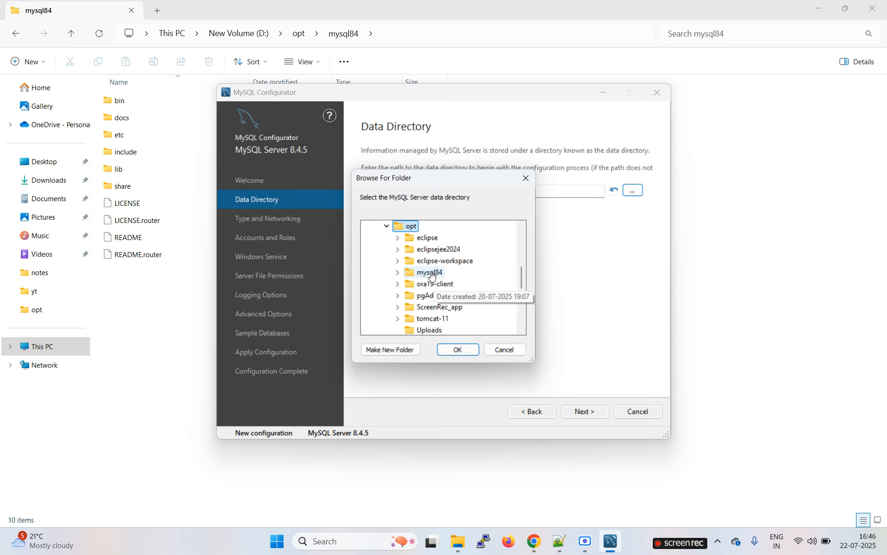
{"action": "double_click", "coordinate": [430, 273]}
{"action": "left_click", "coordinate": [457, 350]}
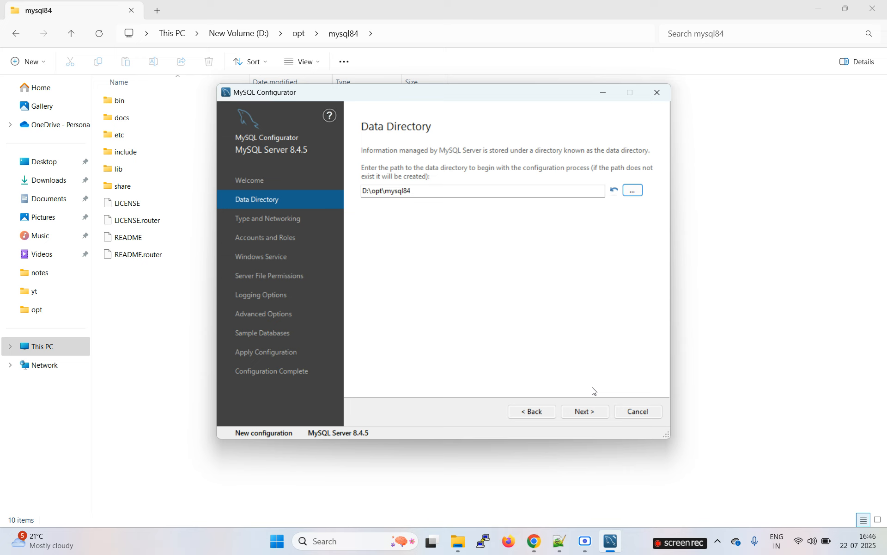
{"action": "left_click", "coordinate": [585, 412]}
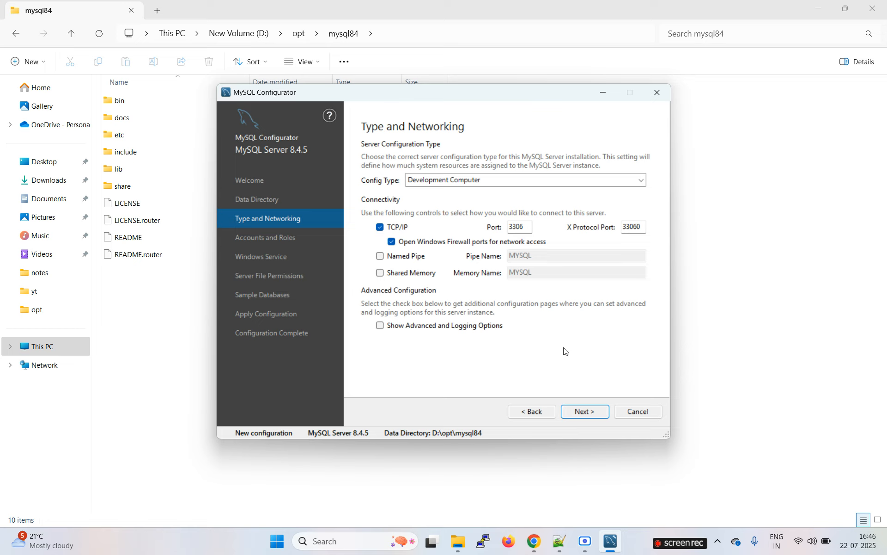
Keep Development Computer with TCP/IP port 3306 and X Protocol 33060.
{"action": "left_click", "coordinate": [585, 412]}
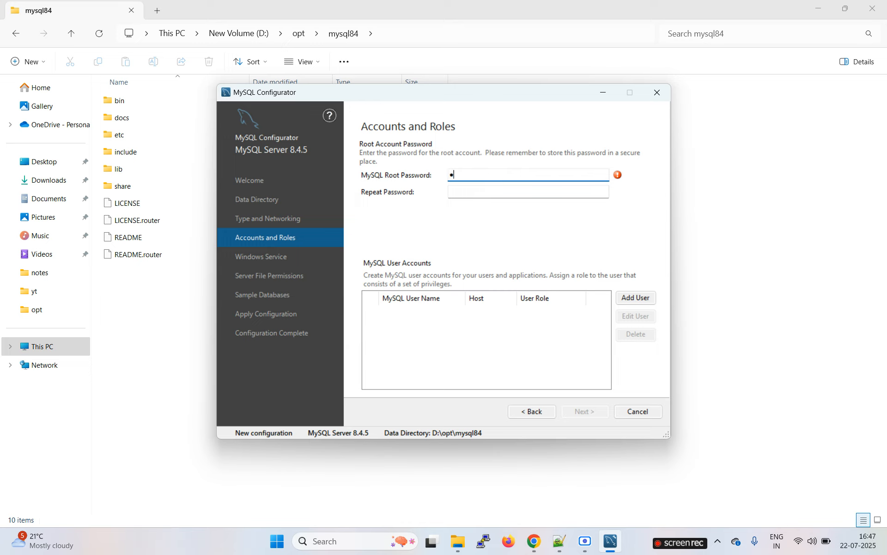
Enter the root account password in both the password and repeat fields.
{"action": "type", "text": "assword1"}
{"action": "left_click", "coordinate": [471, 192]}
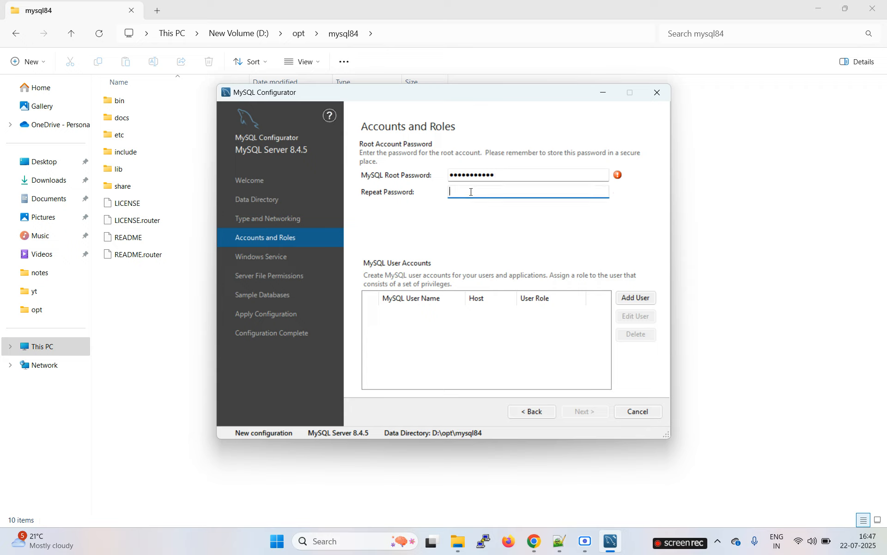
{"action": "type", "text": "password12"}
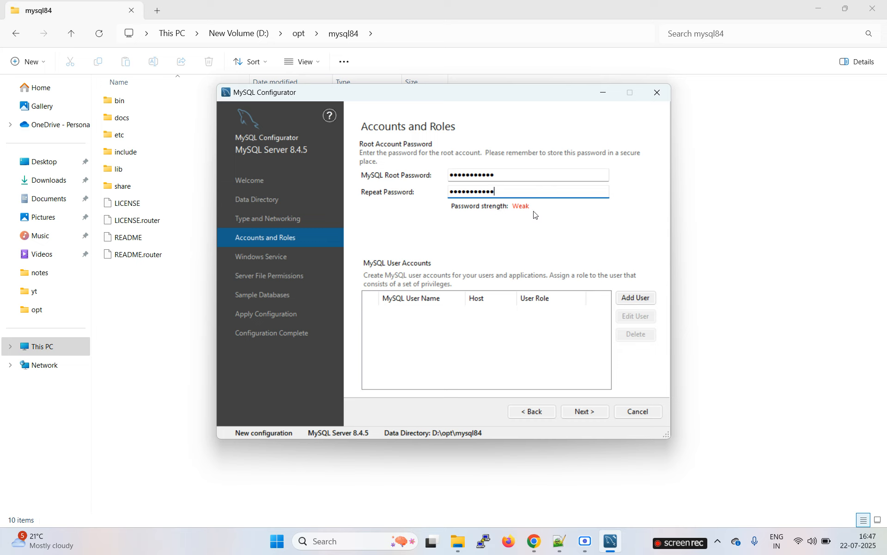
{"action": "left_click", "coordinate": [584, 411]}
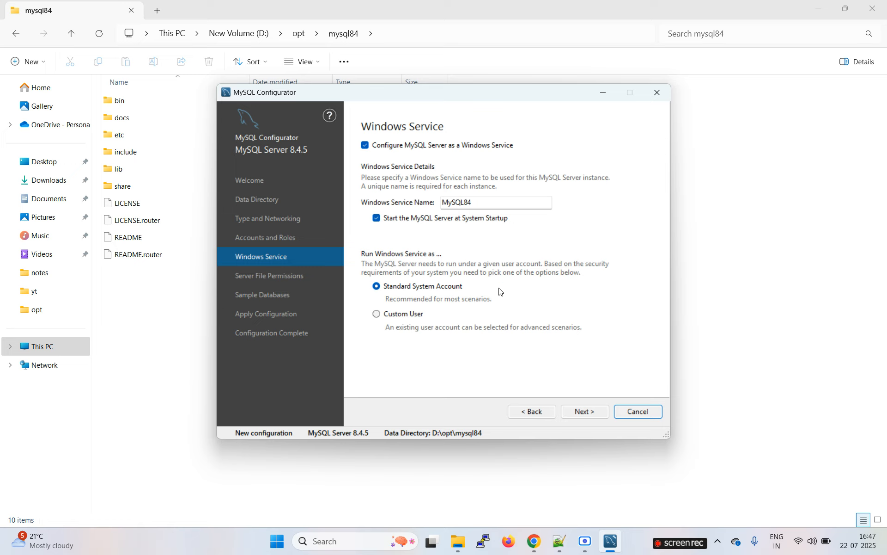
Keep the MySQL84 Windows service, default file permissions and no sample databases.
{"action": "left_click", "coordinate": [591, 411]}
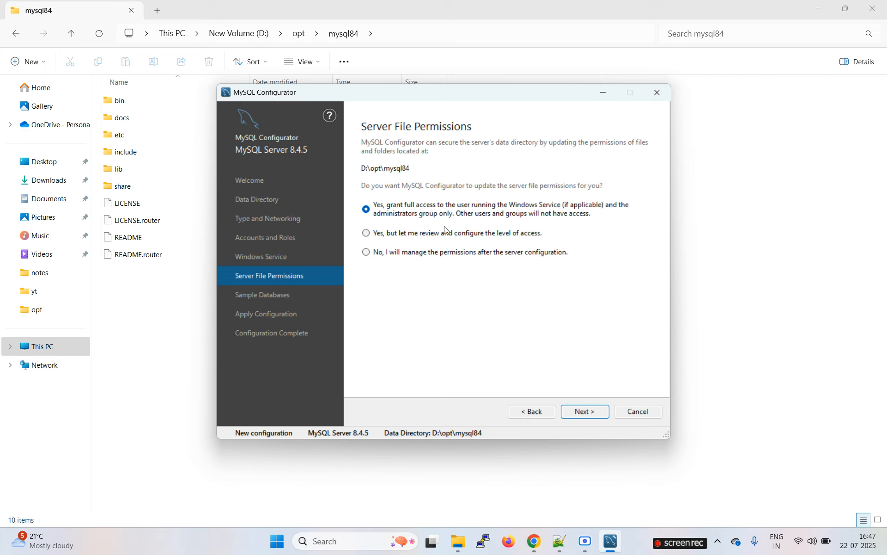
{"action": "left_click", "coordinate": [585, 412]}
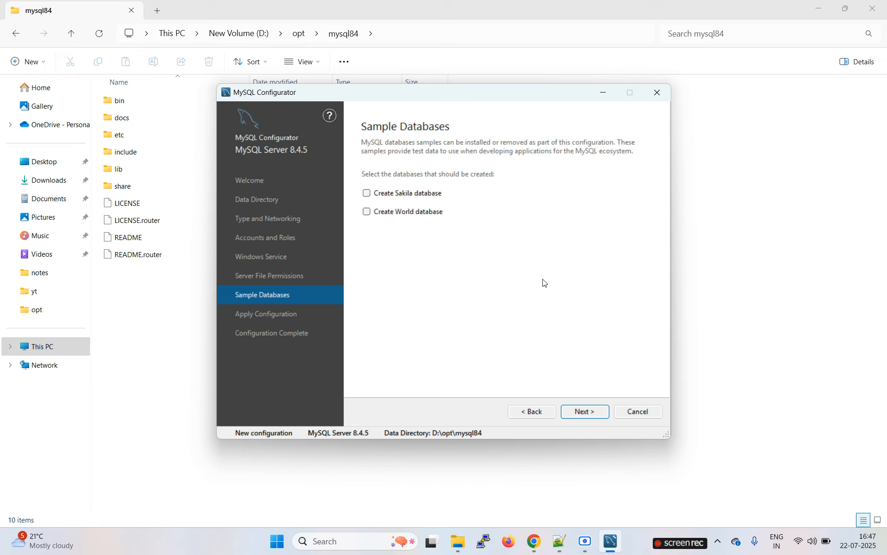
{"action": "left_click", "coordinate": [589, 412]}
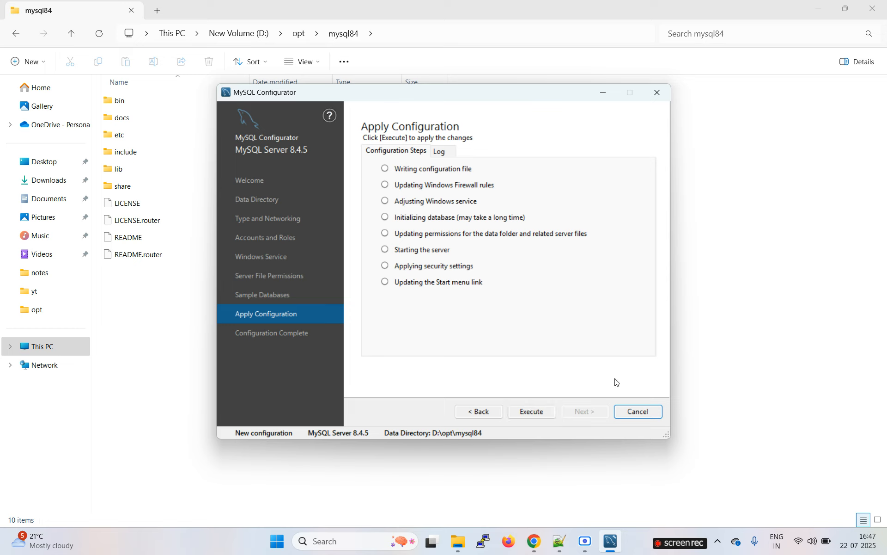
Execute all eight configuration steps, then finish and close the configurator.
{"action": "left_click", "coordinate": [534, 412]}
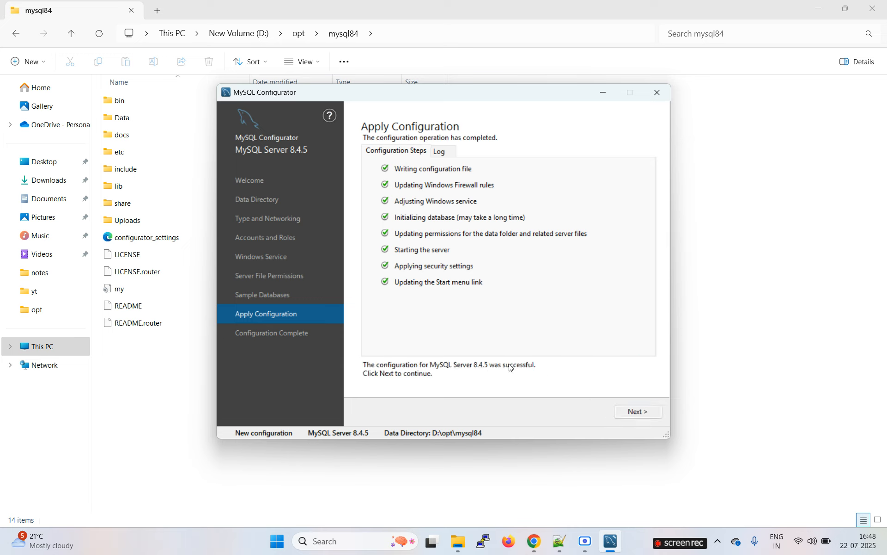
{"action": "left_click", "coordinate": [639, 412]}
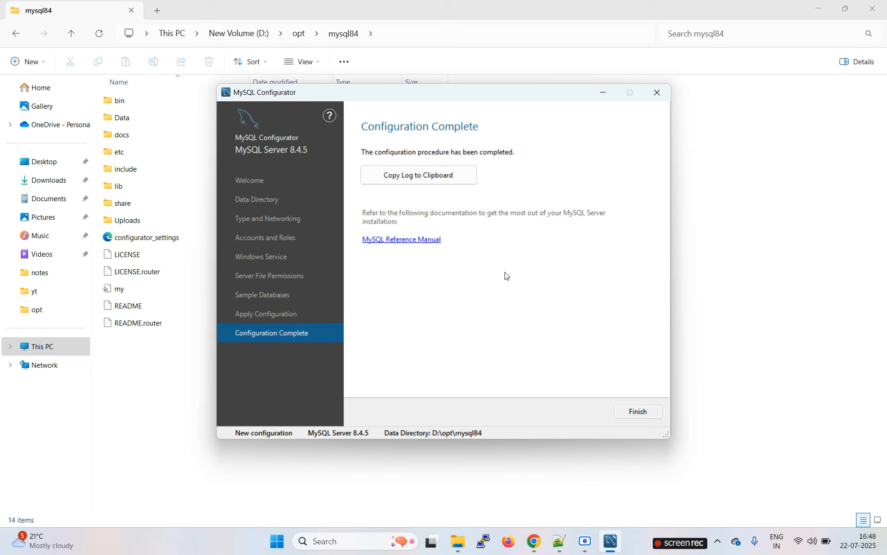
{"action": "left_click", "coordinate": [640, 412]}
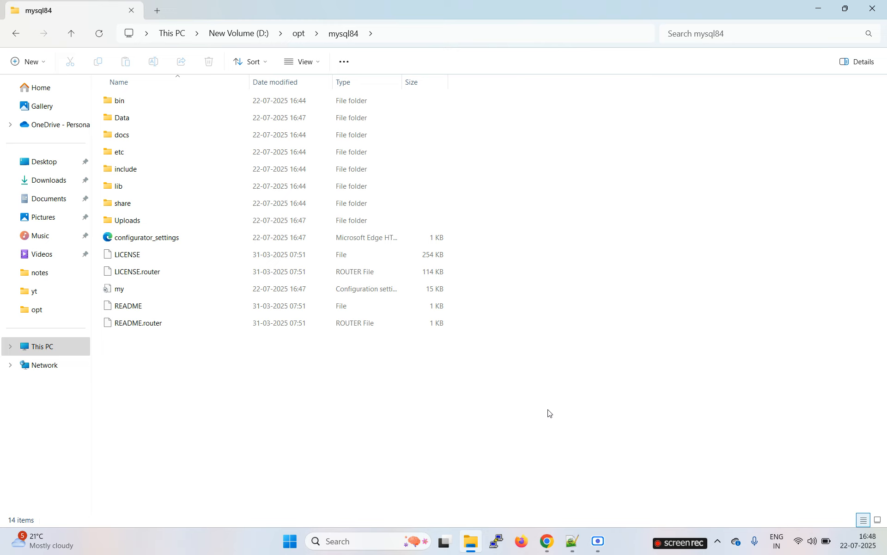
Search the Start menu for 'mysql' and launch MySQL 8.4 Command Line Client - Unicode.
{"action": "left_click", "coordinate": [354, 539]}
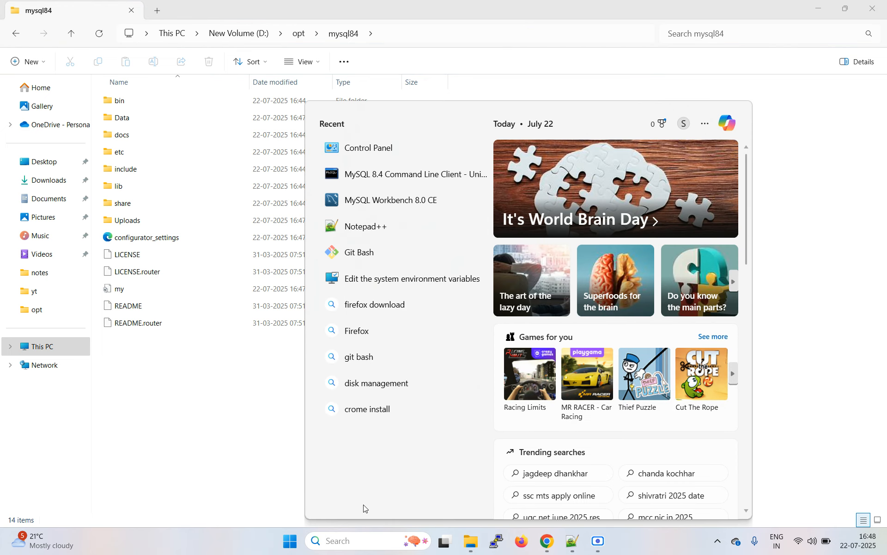
{"action": "type", "text": "mysql"}
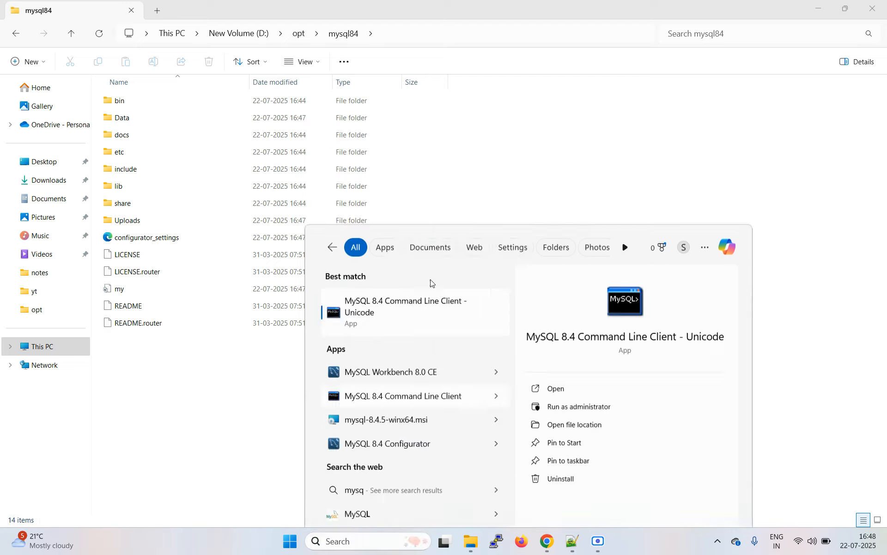
{"action": "left_click", "coordinate": [431, 280]}
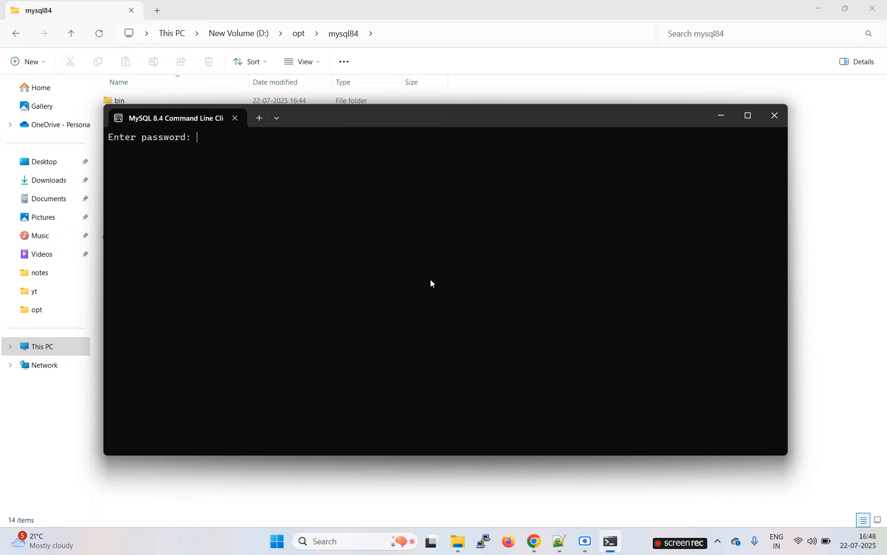
Log in as root with the password and check the 8.4.5 server version in the welcome text.
{"action": "type", "text": "***********"}
{"action": "key", "text": "Return"}
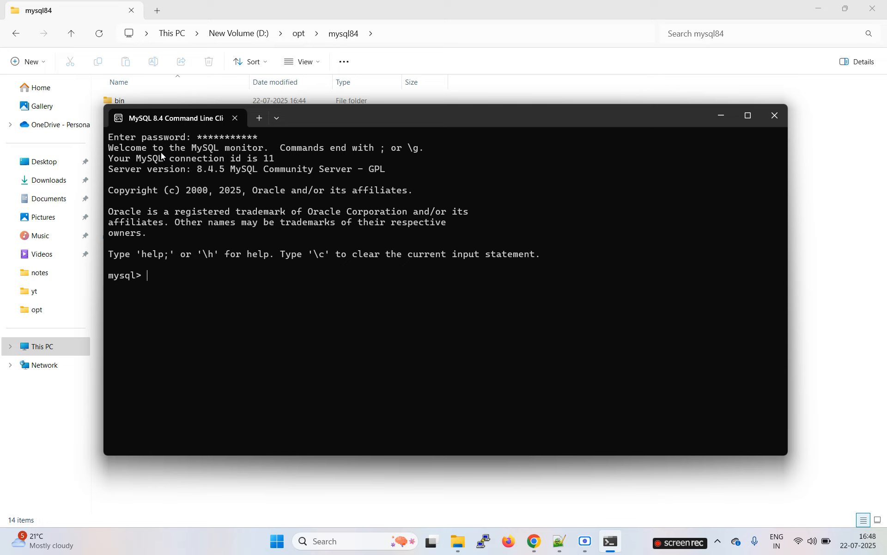
{"action": "left_click_drag", "start_coordinate": [161, 151], "coordinate": [365, 220]}
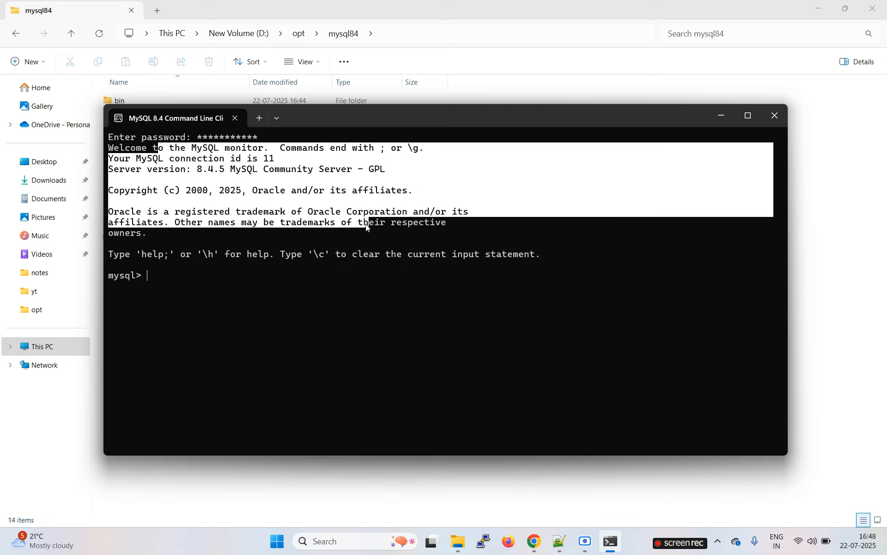
{"action": "left_click", "coordinate": [221, 204]}
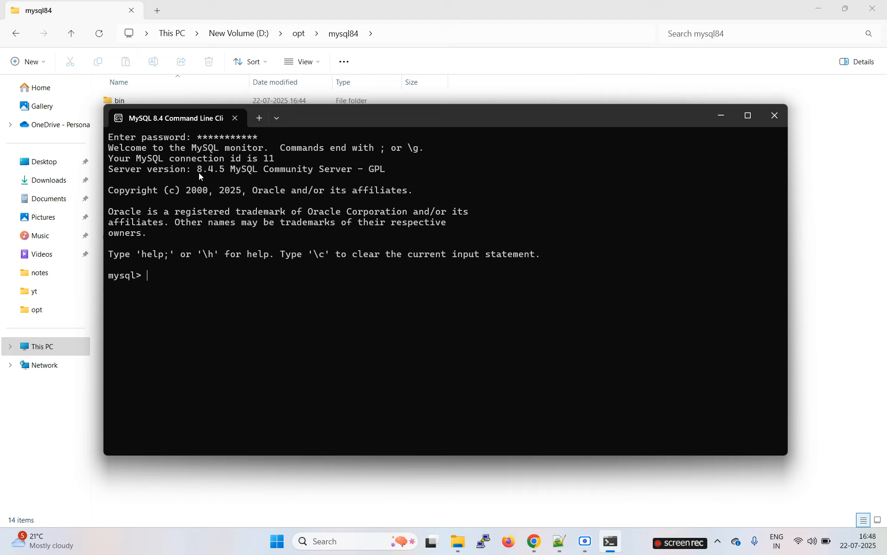
{"action": "left_click_drag", "start_coordinate": [199, 172], "coordinate": [236, 169]}
{"action": "left_click", "coordinate": [289, 215]}
Create database orgdb1 by pasting the CREATE DATABASE statement from Notepad++.
{"action": "left_click_drag", "start_coordinate": [193, 169], "coordinate": [339, 174]}
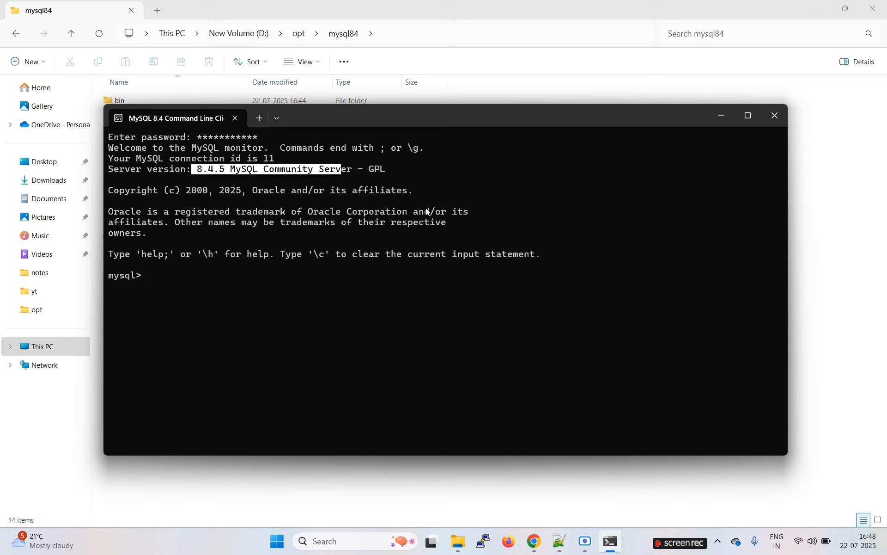
{"action": "left_click", "coordinate": [559, 542]}
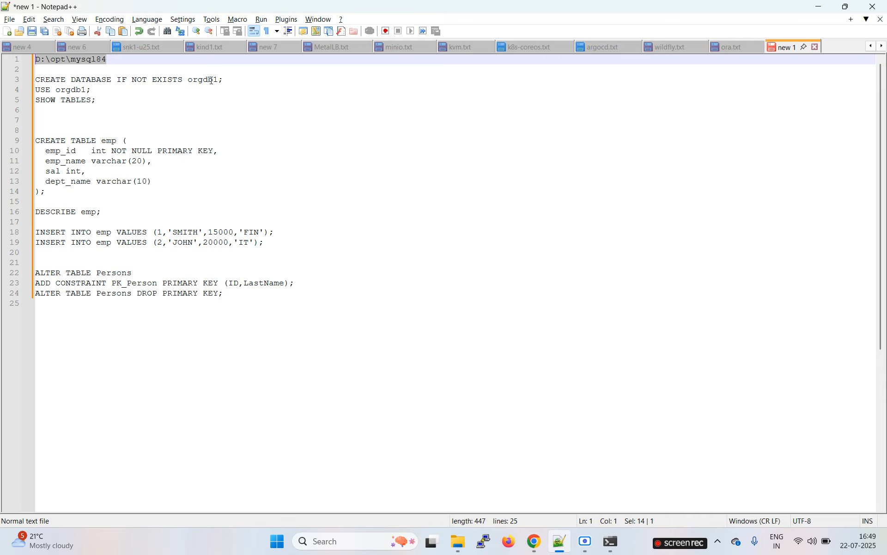
{"action": "left_click_drag", "start_coordinate": [230, 79], "coordinate": [32, 83]}
{"action": "key", "text": "ctrl+c"}
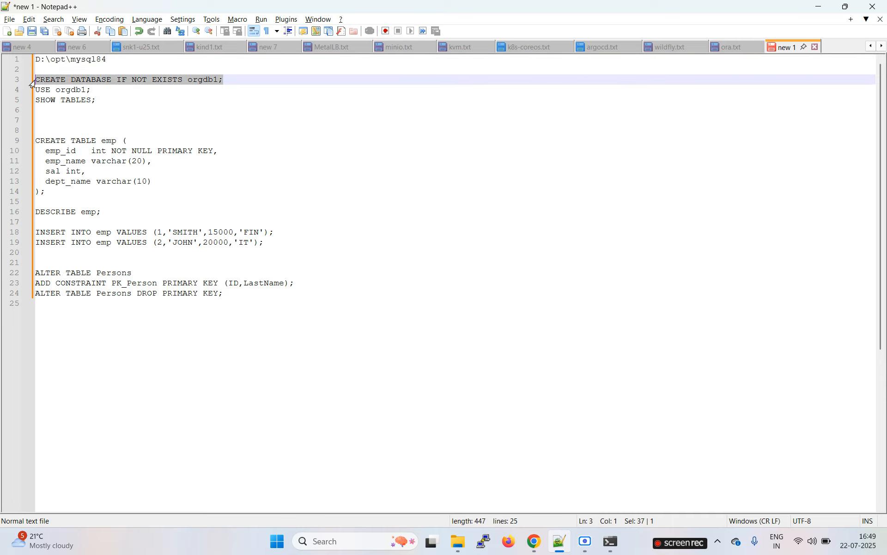
{"action": "key", "text": "alt+Tab"}
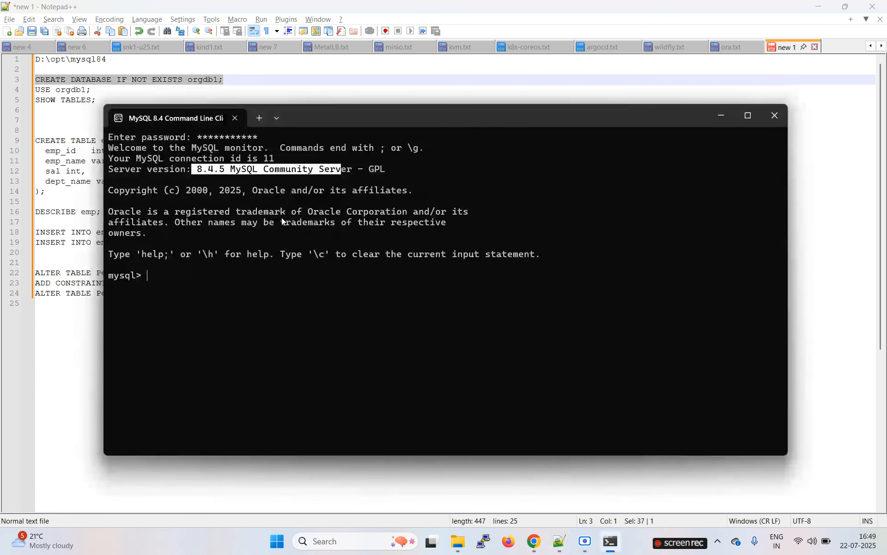
{"action": "left_click", "coordinate": [282, 221]}
{"action": "right_click", "coordinate": [283, 221]}
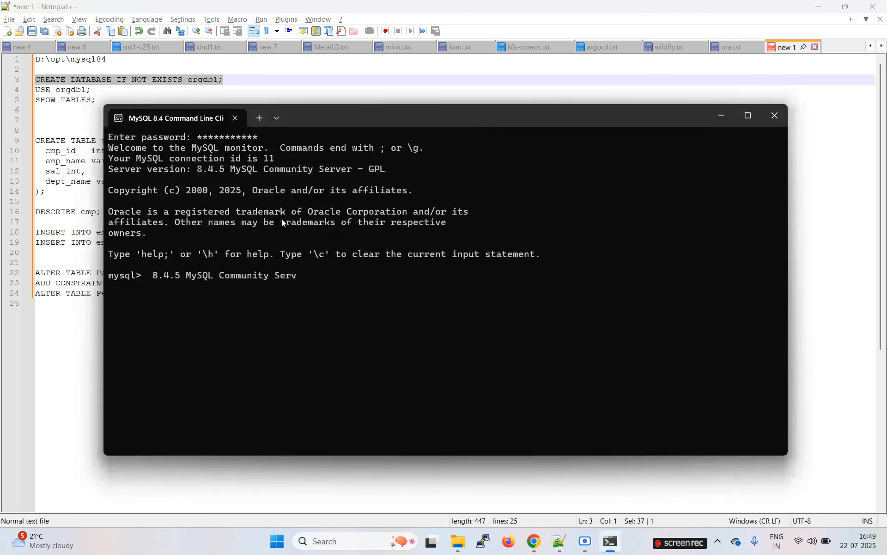
{"action": "key", "text": "BackSpace"}
{"action": "key", "text": "BackSpace"}
{"action": "key", "text": "BackSpace"}
{"action": "key", "text": "BackSpace"}
{"action": "key", "text": "BackSpace"}
{"action": "key", "text": "BackSpace"}
{"action": "key", "text": "BackSpace"}
{"action": "key", "text": "BackSpace"}
{"action": "key", "text": "BackSpace"}
{"action": "key", "text": "BackSpace"}
{"action": "key", "text": "BackSpace"}
{"action": "key", "text": "BackSpace"}
{"action": "key", "text": "BackSpace"}
{"action": "key", "text": "BackSpace"}
{"action": "key", "text": "BackSpace"}
{"action": "key", "text": "BackSpace"}
{"action": "key", "text": "BackSpace"}
{"action": "key", "text": "BackSpace"}
{"action": "key", "text": "BackSpace"}
{"action": "key", "text": "BackSpace"}
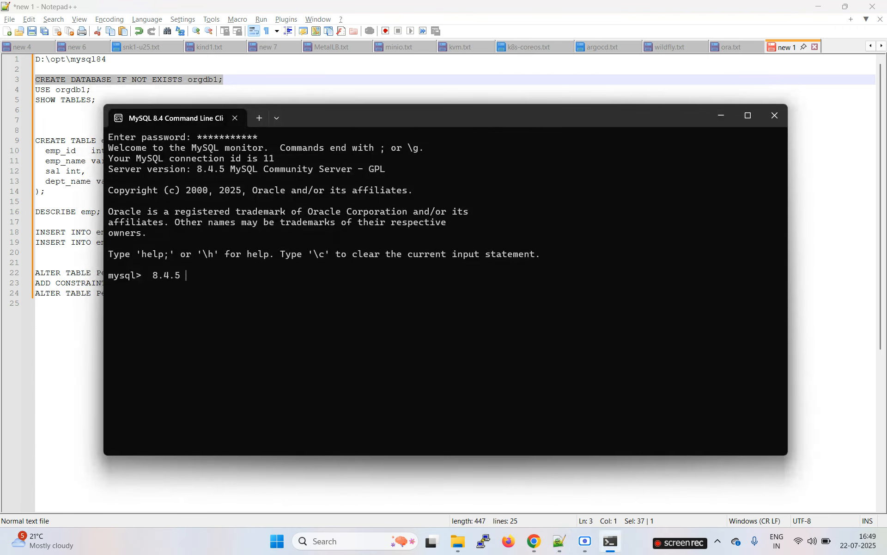
{"action": "key", "text": "alt+Tab"}
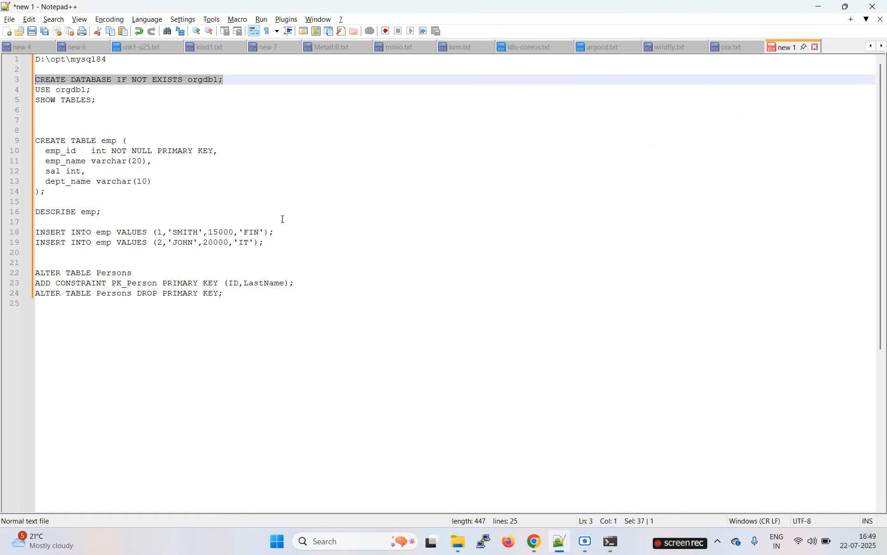
{"action": "key", "text": "alt+Tab"}
{"action": "key", "text": "ctrl+v"}
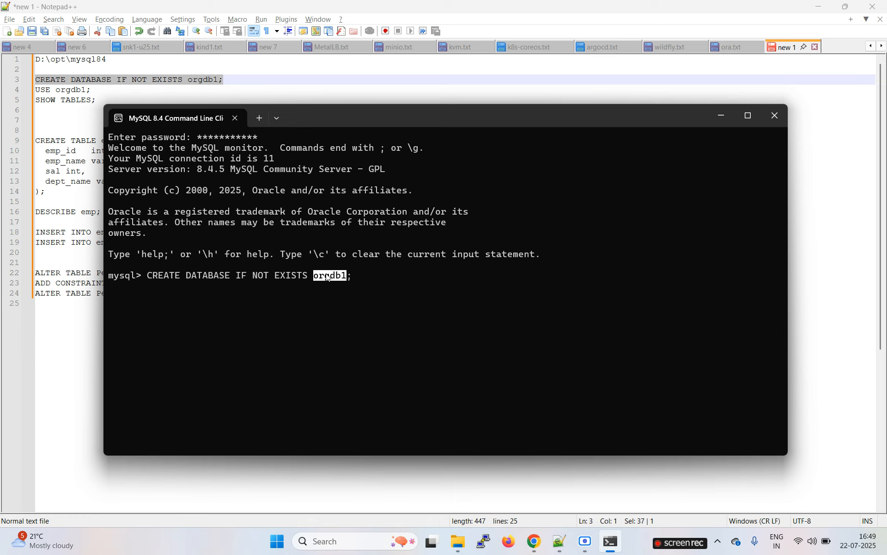
{"action": "left_click", "coordinate": [362, 280]}
{"action": "key", "text": "Return"}
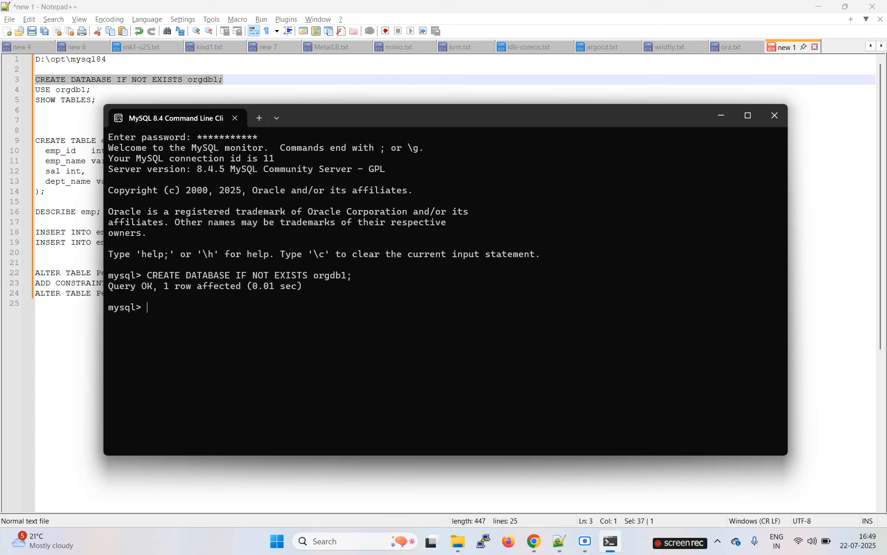
Make orgdb1 the current database with USE orgdb1;.
{"action": "key", "text": "alt+Tab"}
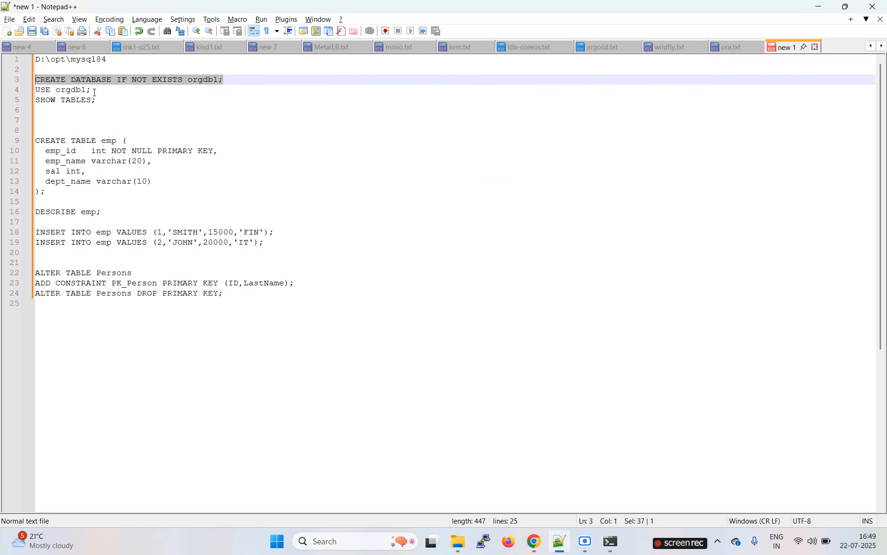
{"action": "left_click_drag", "start_coordinate": [94, 90], "coordinate": [13, 89]}
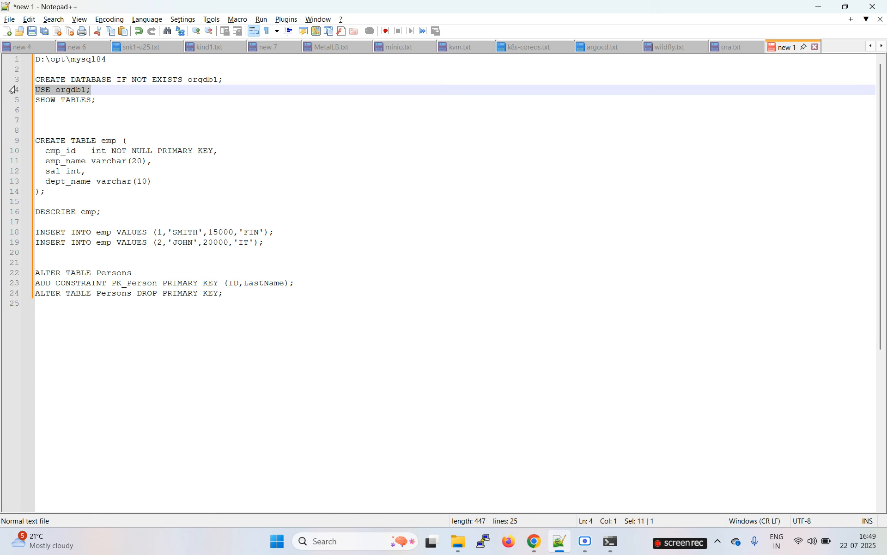
{"action": "key", "text": "ctrl+c"}
{"action": "key", "text": "alt+Tab"}
{"action": "right_click", "coordinate": [329, 176]}
{"action": "key", "text": "Return"}
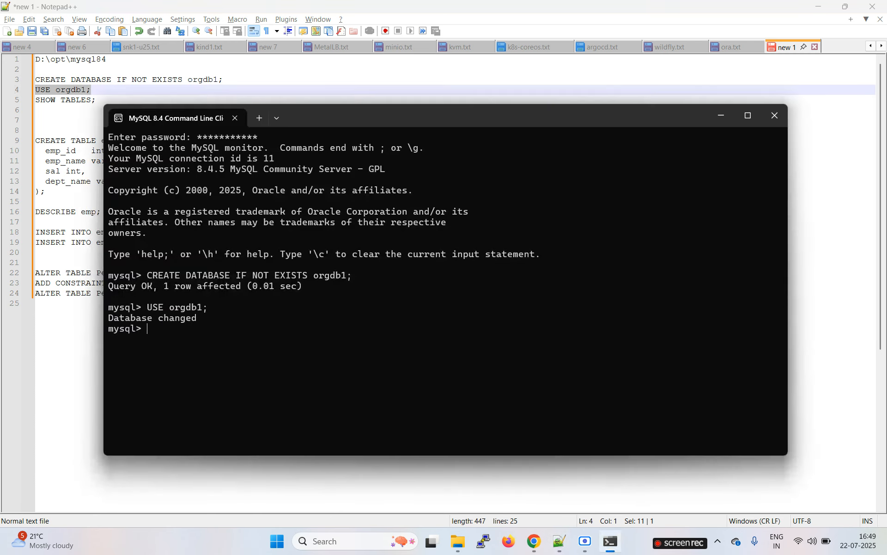
Run SHOW TABLES; in orgdb1, which returns an empty set.
{"action": "key", "text": "alt+Tab"}
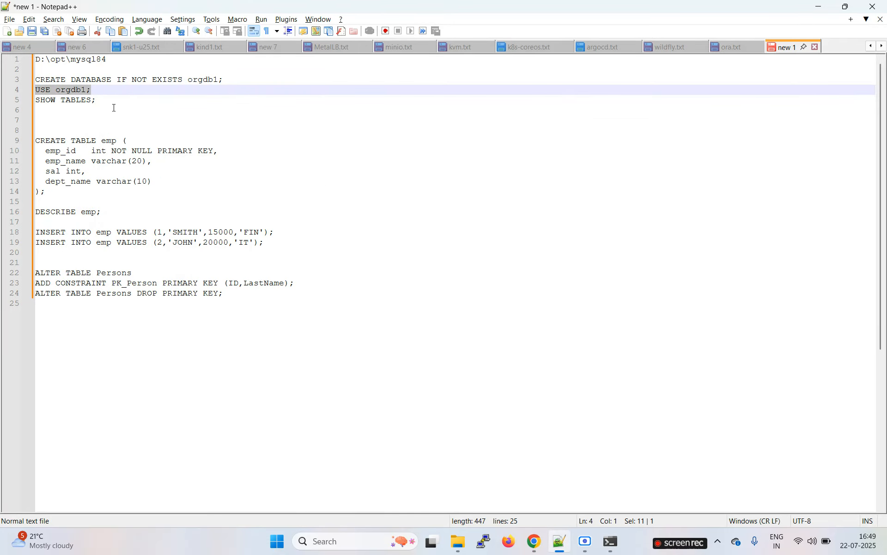
{"action": "left_click_drag", "start_coordinate": [102, 100], "coordinate": [26, 102]}
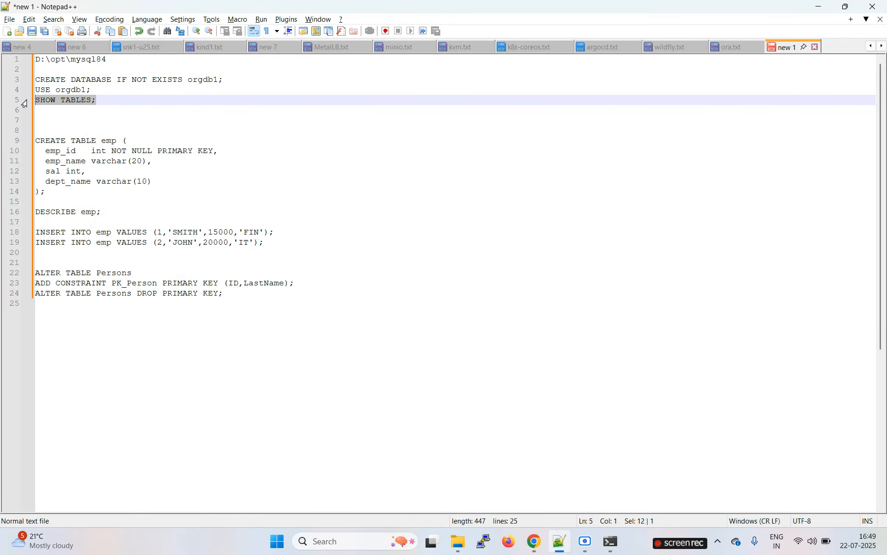
{"action": "key", "text": "ctrl+c"}
{"action": "key", "text": "alt+Tab"}
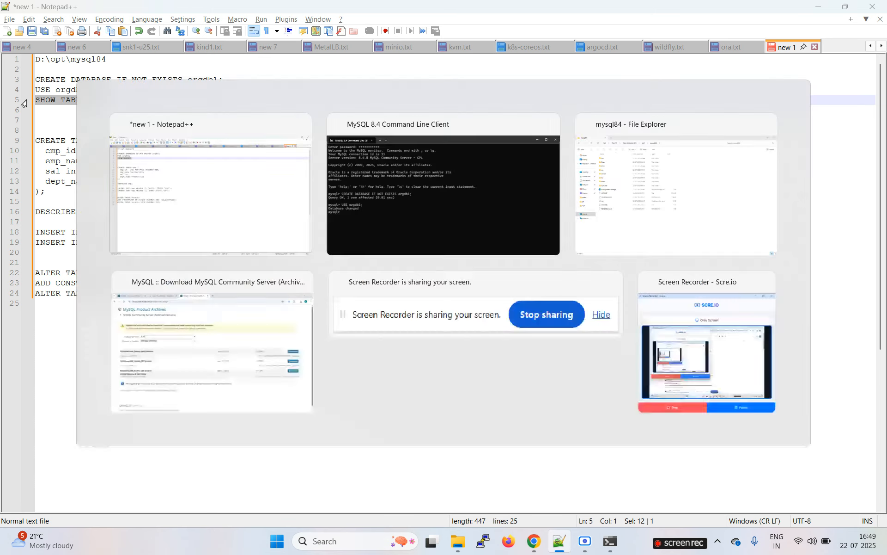
{"action": "right_click", "coordinate": [273, 169]}
{"action": "key", "text": "Return"}
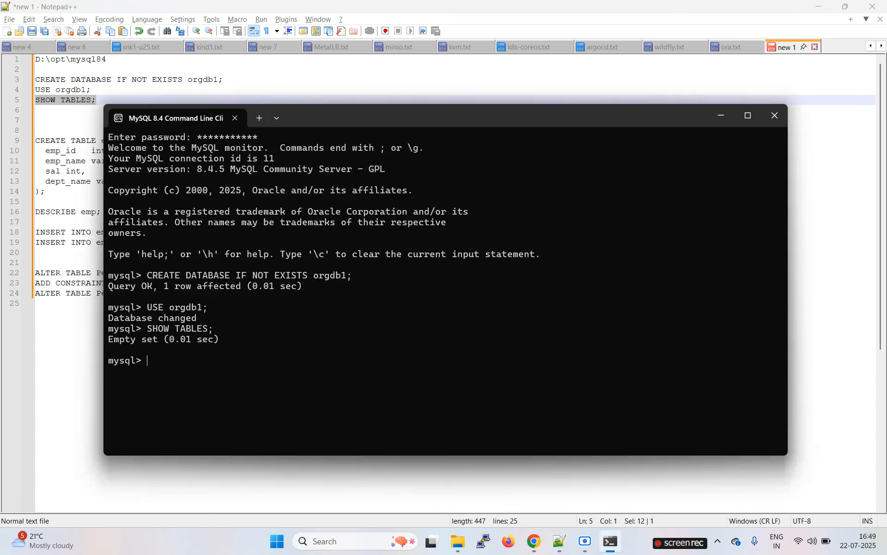
{"action": "key", "text": "alt+Tab"}
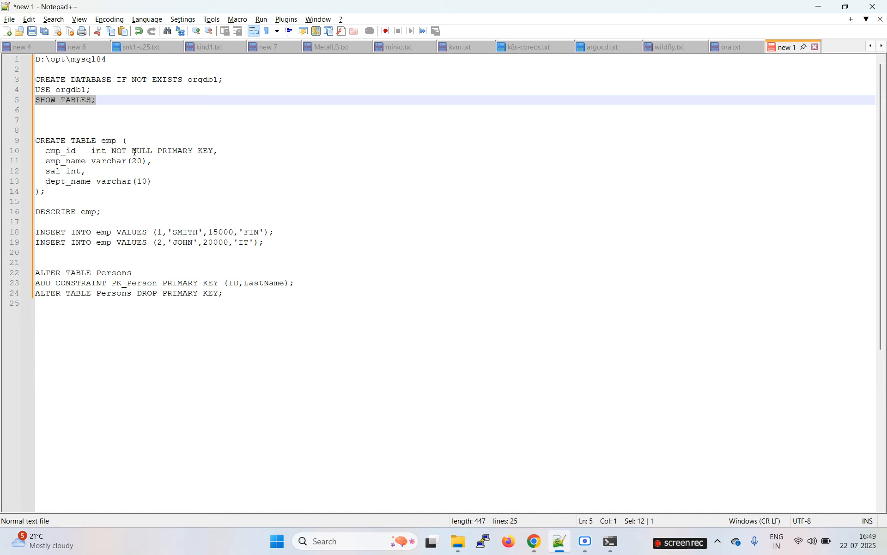
{"action": "left_click_drag", "start_coordinate": [48, 193], "coordinate": [21, 146]}
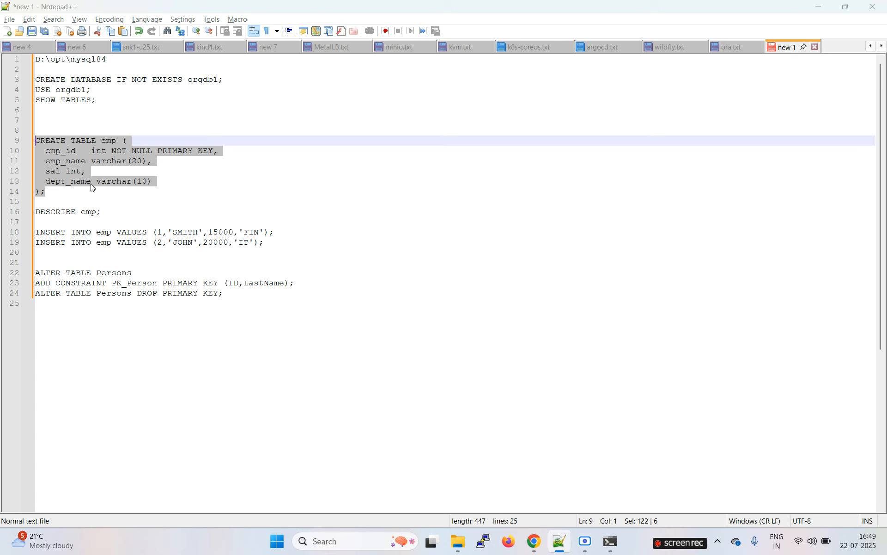
Create table emp with emp_id int primary key, emp_name varchar(20), sal int, dept_name varchar(10).
{"action": "key", "text": "alt+Tab"}
{"action": "right_click", "coordinate": [273, 230]}
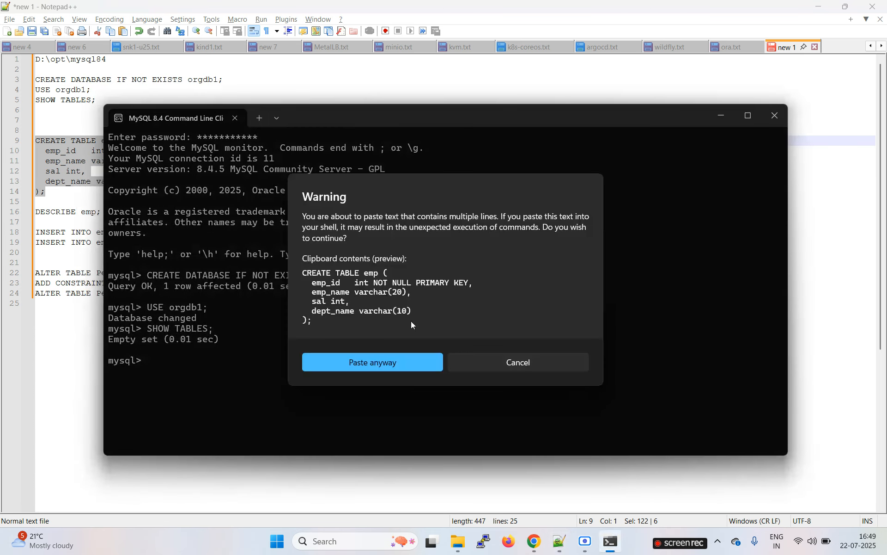
{"action": "left_click", "coordinate": [383, 362]}
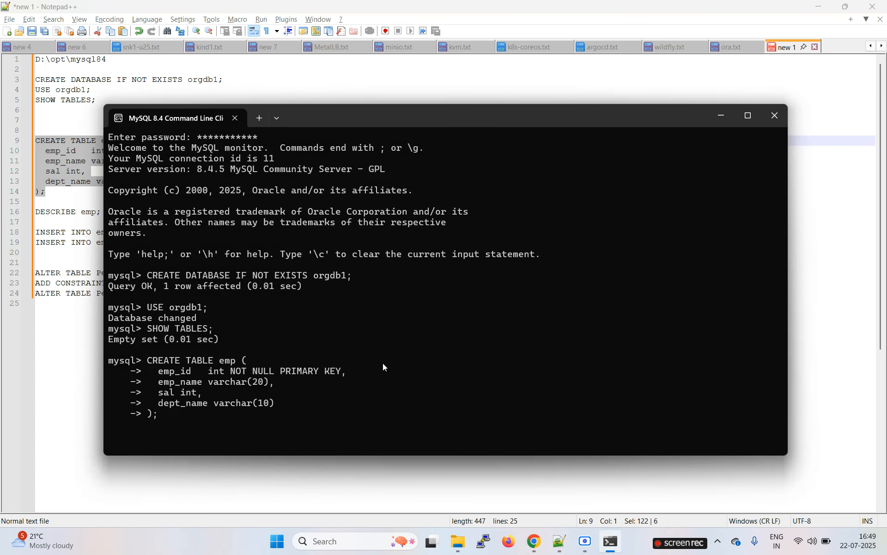
{"action": "key", "text": "Return"}
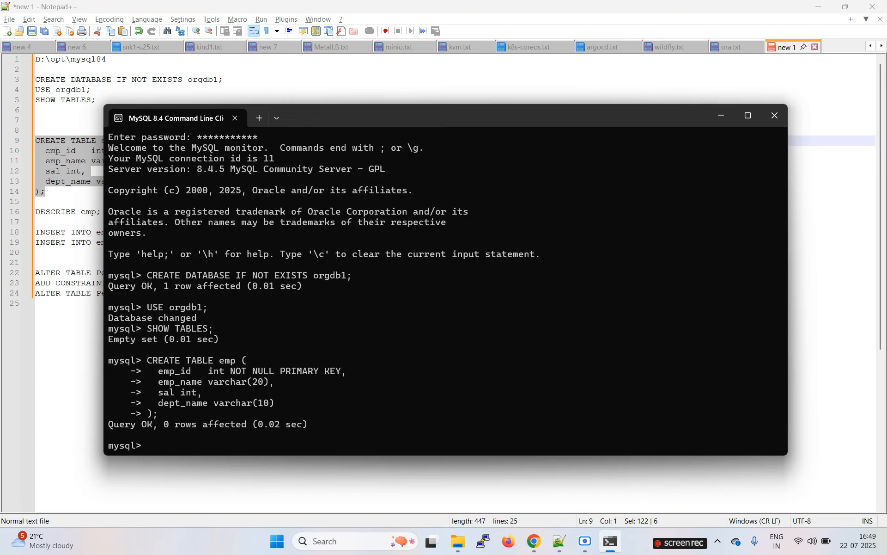
Run desc emp; to confirm the four columns with emp_id as primary key.
{"action": "key", "text": "alt+Tab"}
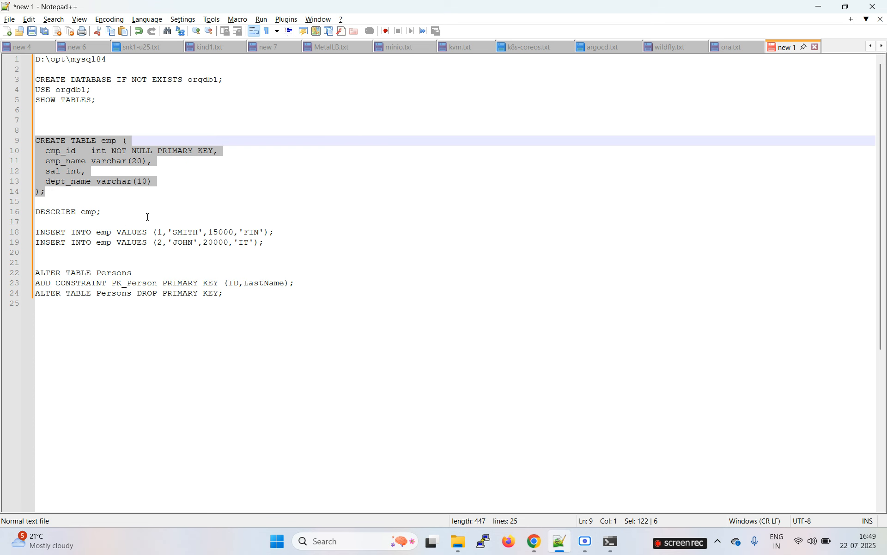
{"action": "key", "text": "alt+Tab"}
{"action": "type", "text": "desc"}
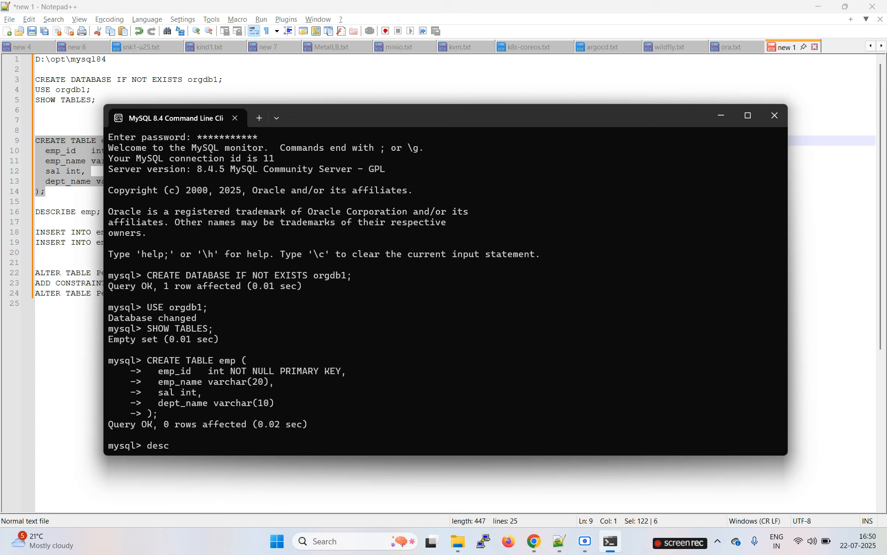
{"action": "type", "text": " emp;"}
{"action": "key", "text": "Return"}
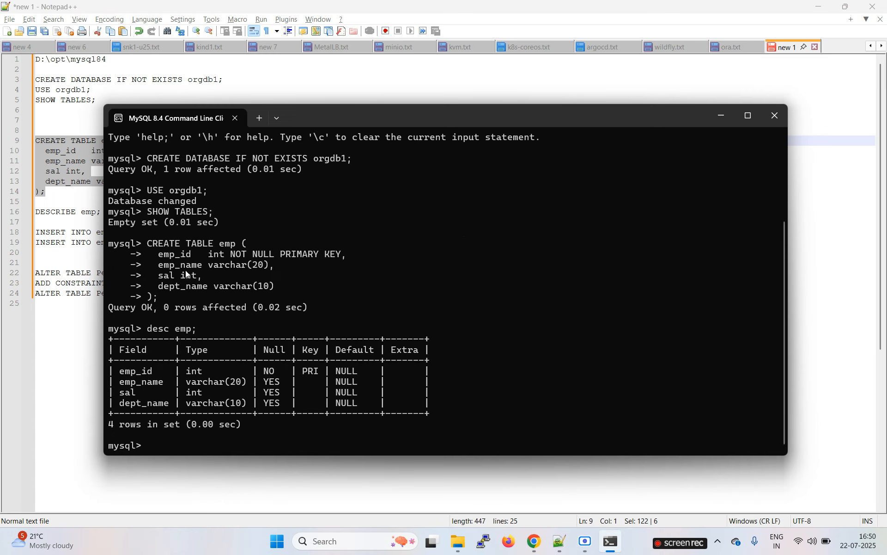
{"action": "double_click", "coordinate": [136, 371]}
{"action": "key", "text": "ctrl+c"}
{"action": "key", "text": "alt+Tab"}
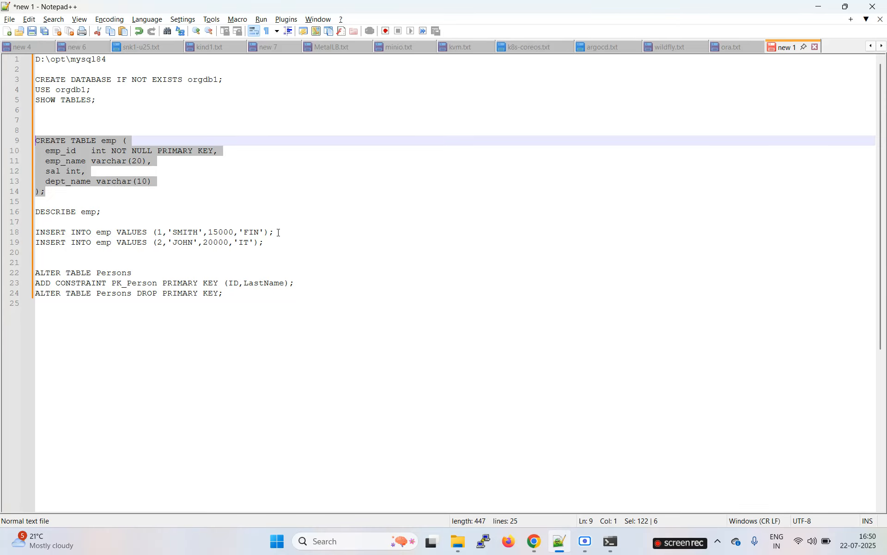
{"action": "left_click_drag", "start_coordinate": [278, 233], "coordinate": [26, 241]}
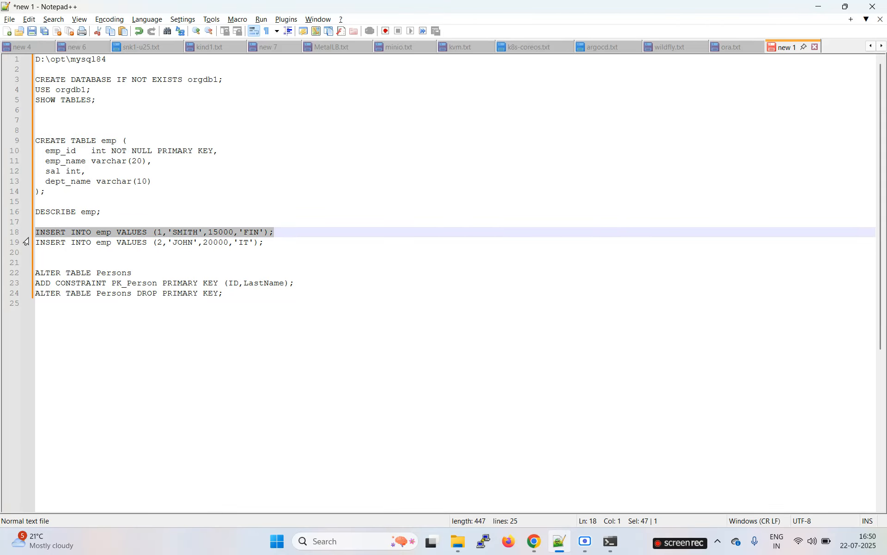
Insert employee rows 1 and 2 (salaries 15000 and 20000, departments FIN and IT).
{"action": "key", "text": "ctrl+c"}
{"action": "key", "text": "alt+Tab"}
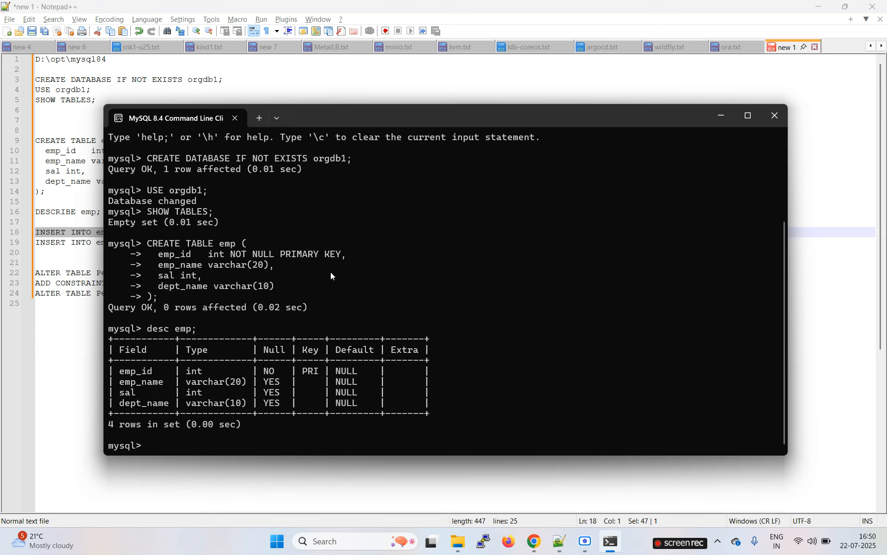
{"action": "key", "text": "ctrl+v"}
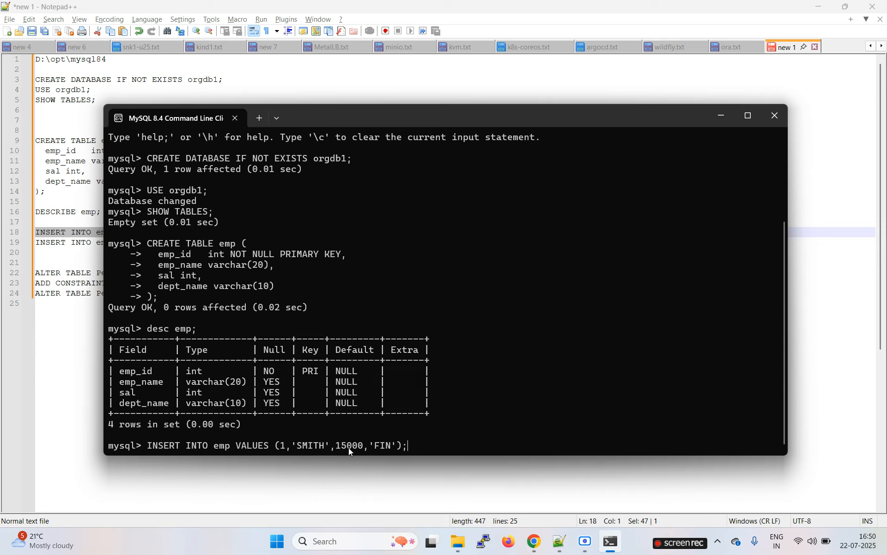
{"action": "key", "text": "Return"}
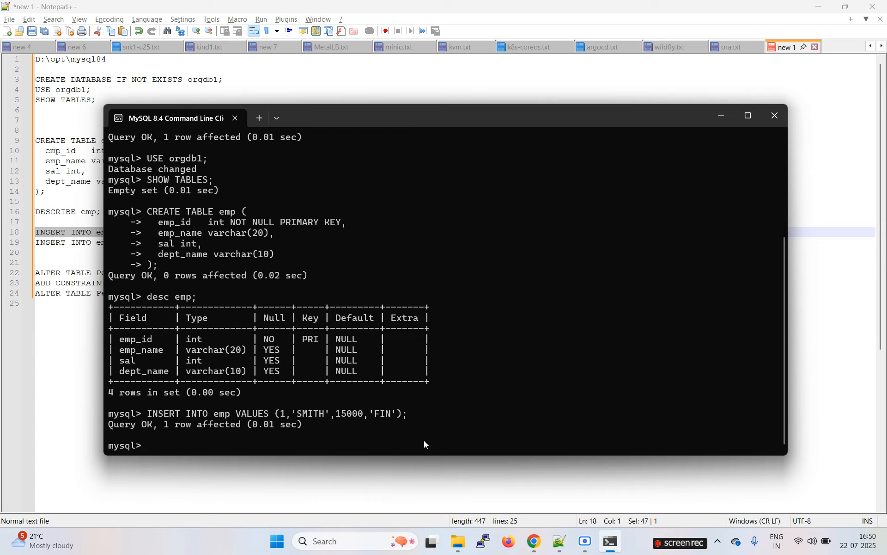
{"action": "key", "text": "alt+Tab"}
{"action": "left_click_drag", "start_coordinate": [275, 242], "coordinate": [28, 242]}
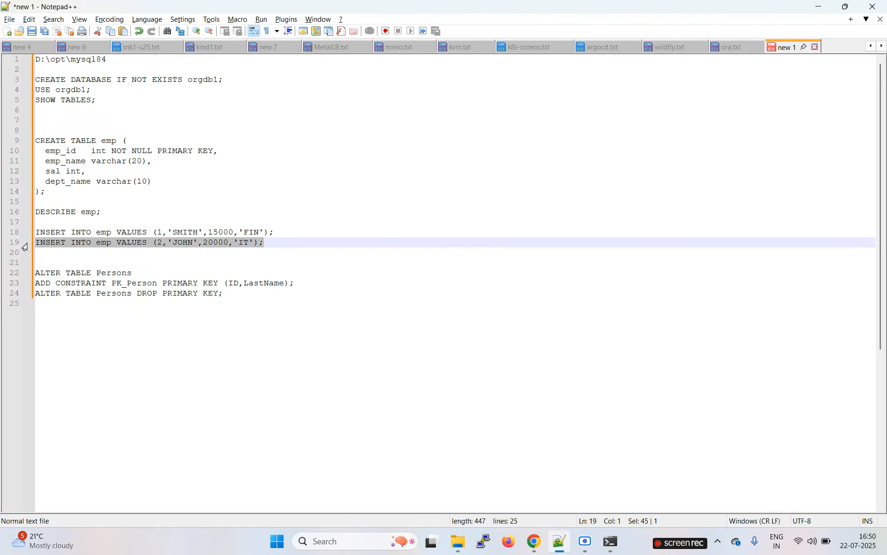
{"action": "key", "text": "alt+Tab"}
{"action": "key", "text": "ctrl+v"}
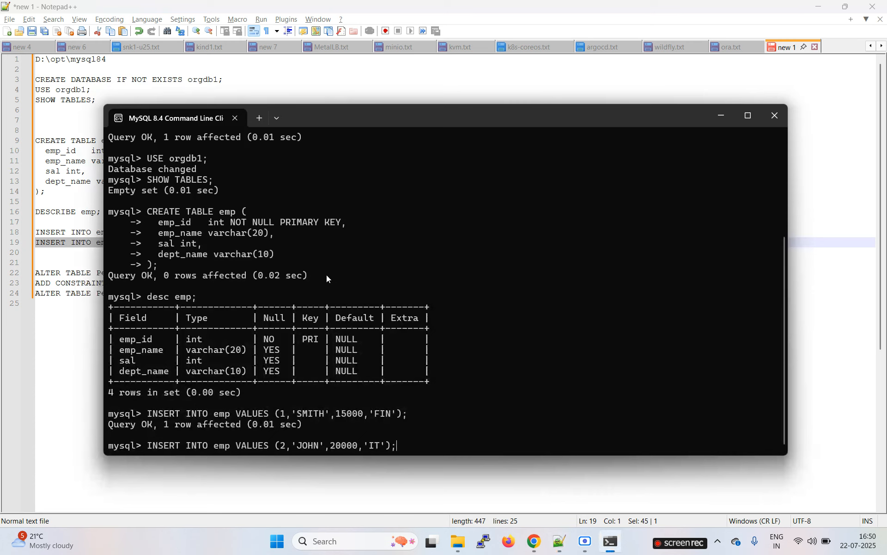
{"action": "key", "text": "Return"}
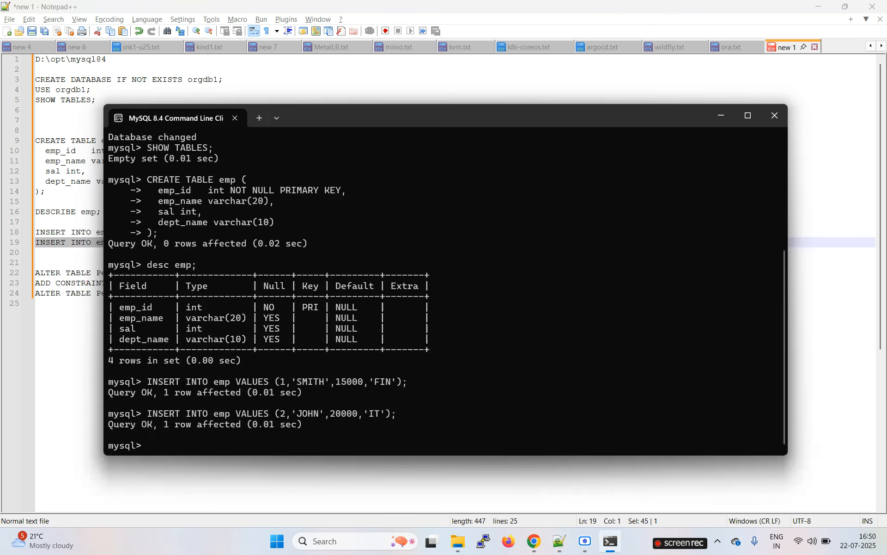
Run select * from emp; to show both rows, then exit the client.
{"action": "type", "text": "select * from emp;"}
{"action": "key", "text": "Return"}
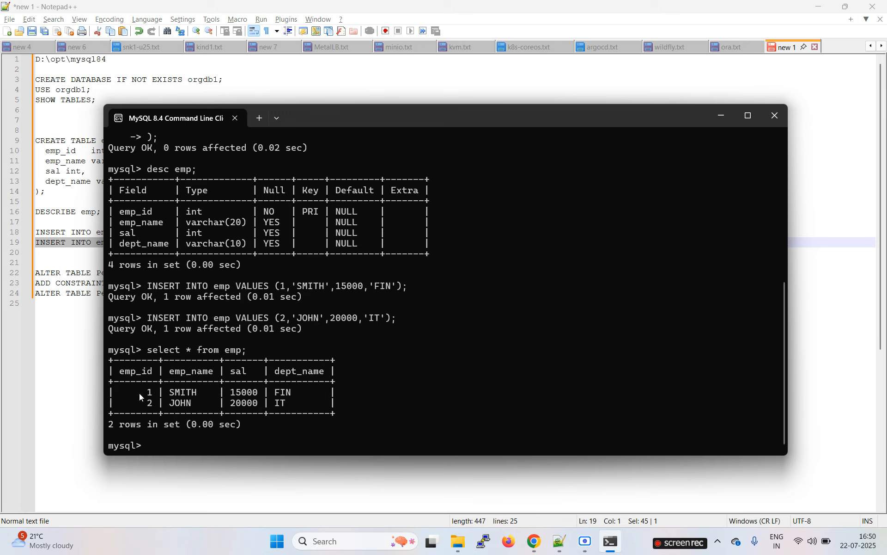
{"action": "left_click_drag", "start_coordinate": [139, 393], "coordinate": [308, 408]}
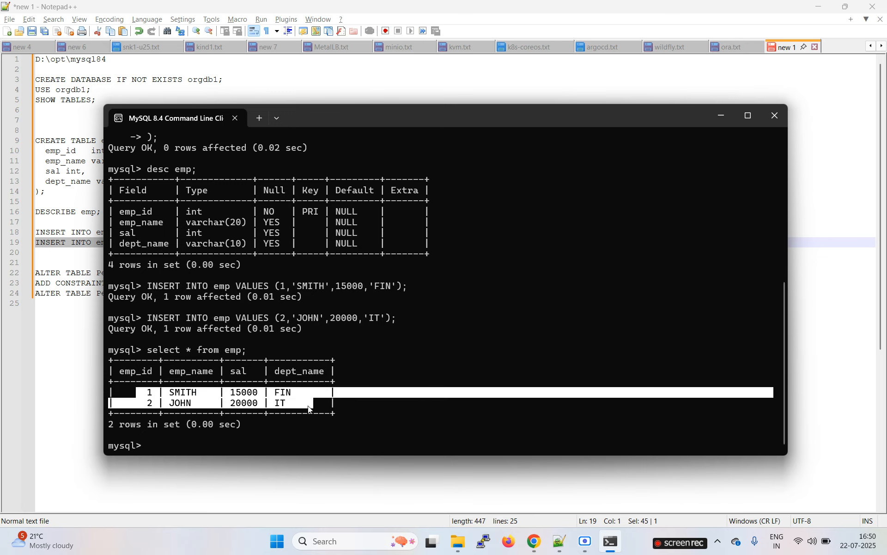
{"action": "left_click", "coordinate": [310, 394]}
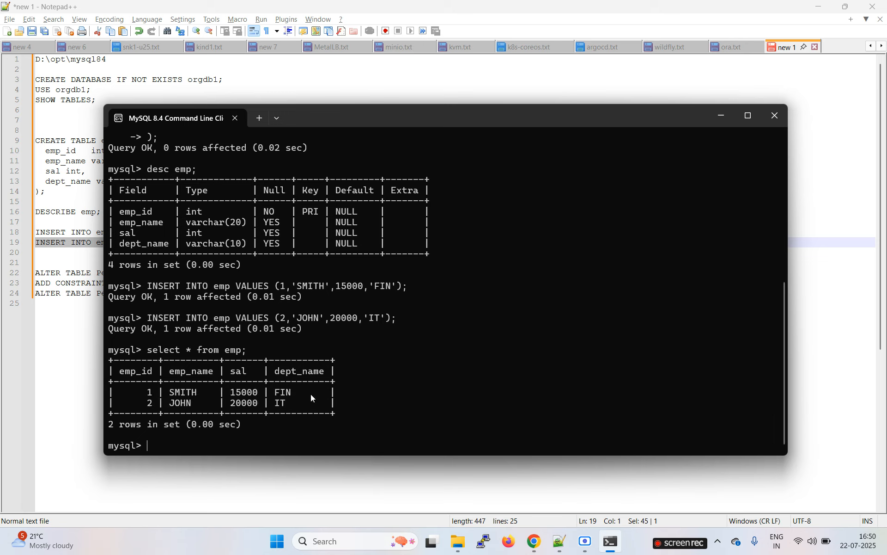
{"action": "type", "text": "exit"}
{"action": "key", "text": "Return"}
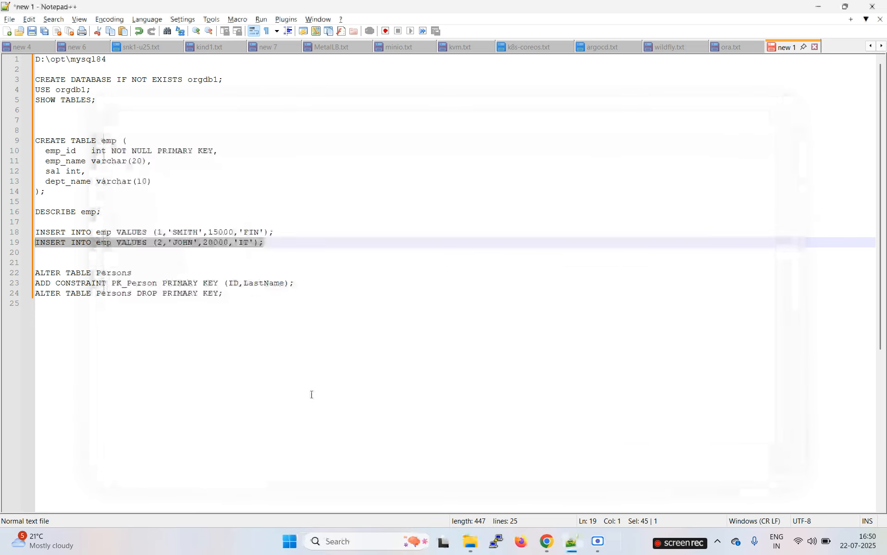